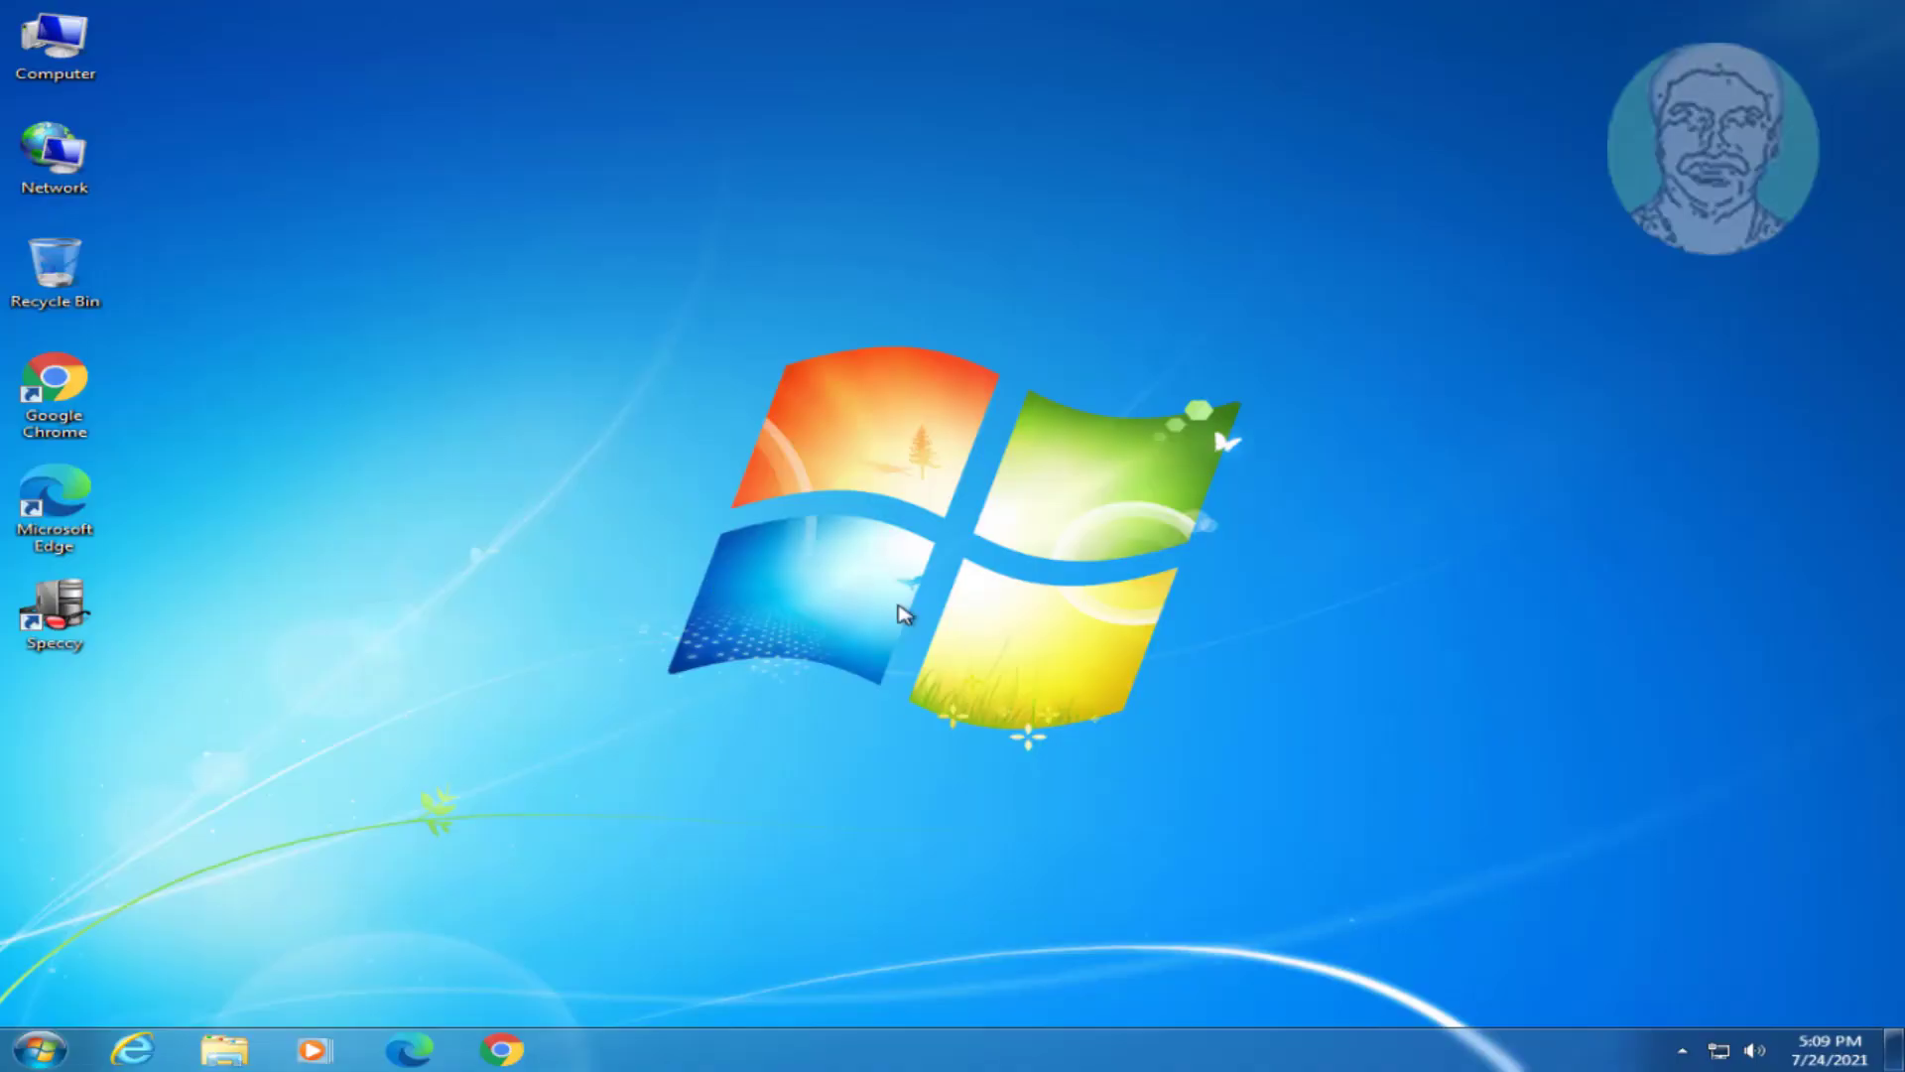
Open Chrome maximized and paste-and-go the Dell drivers URL to reach dell.com/support.
left_click(508, 1052)
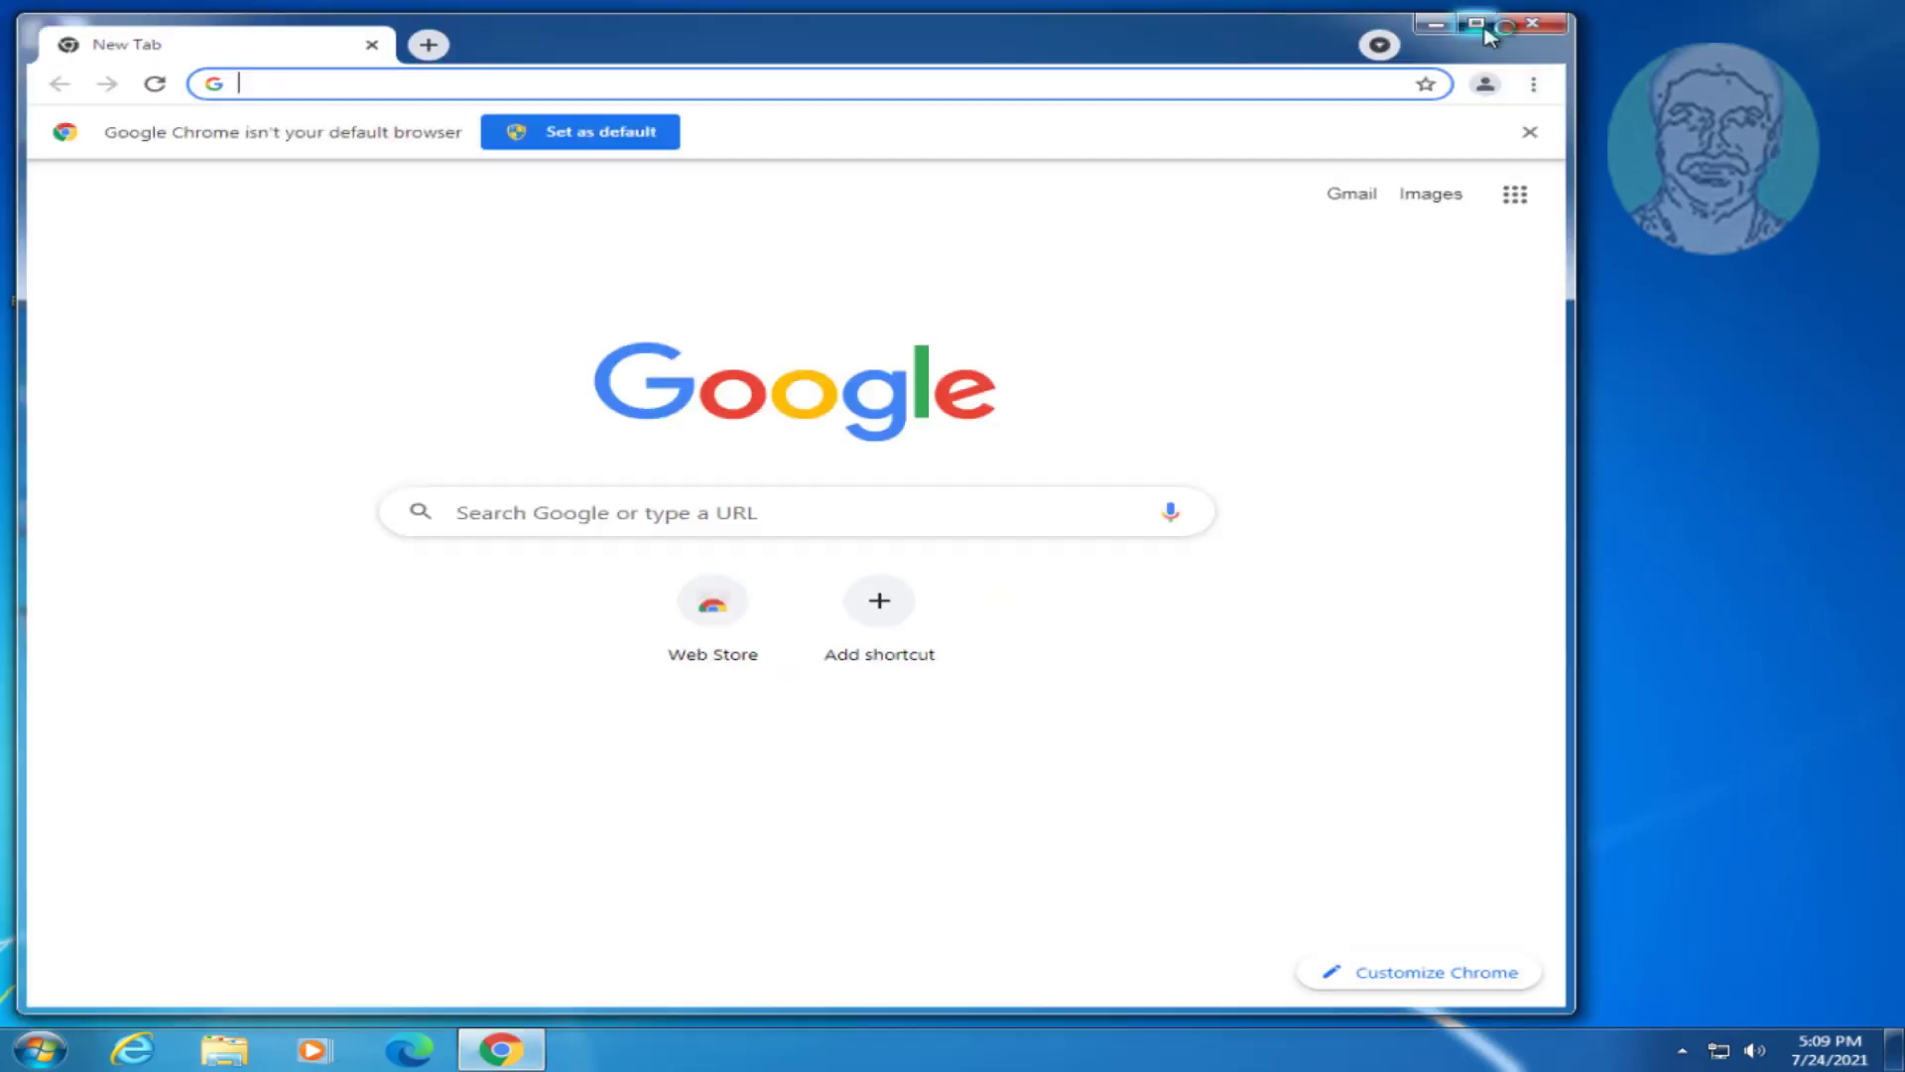
left_click(1486, 30)
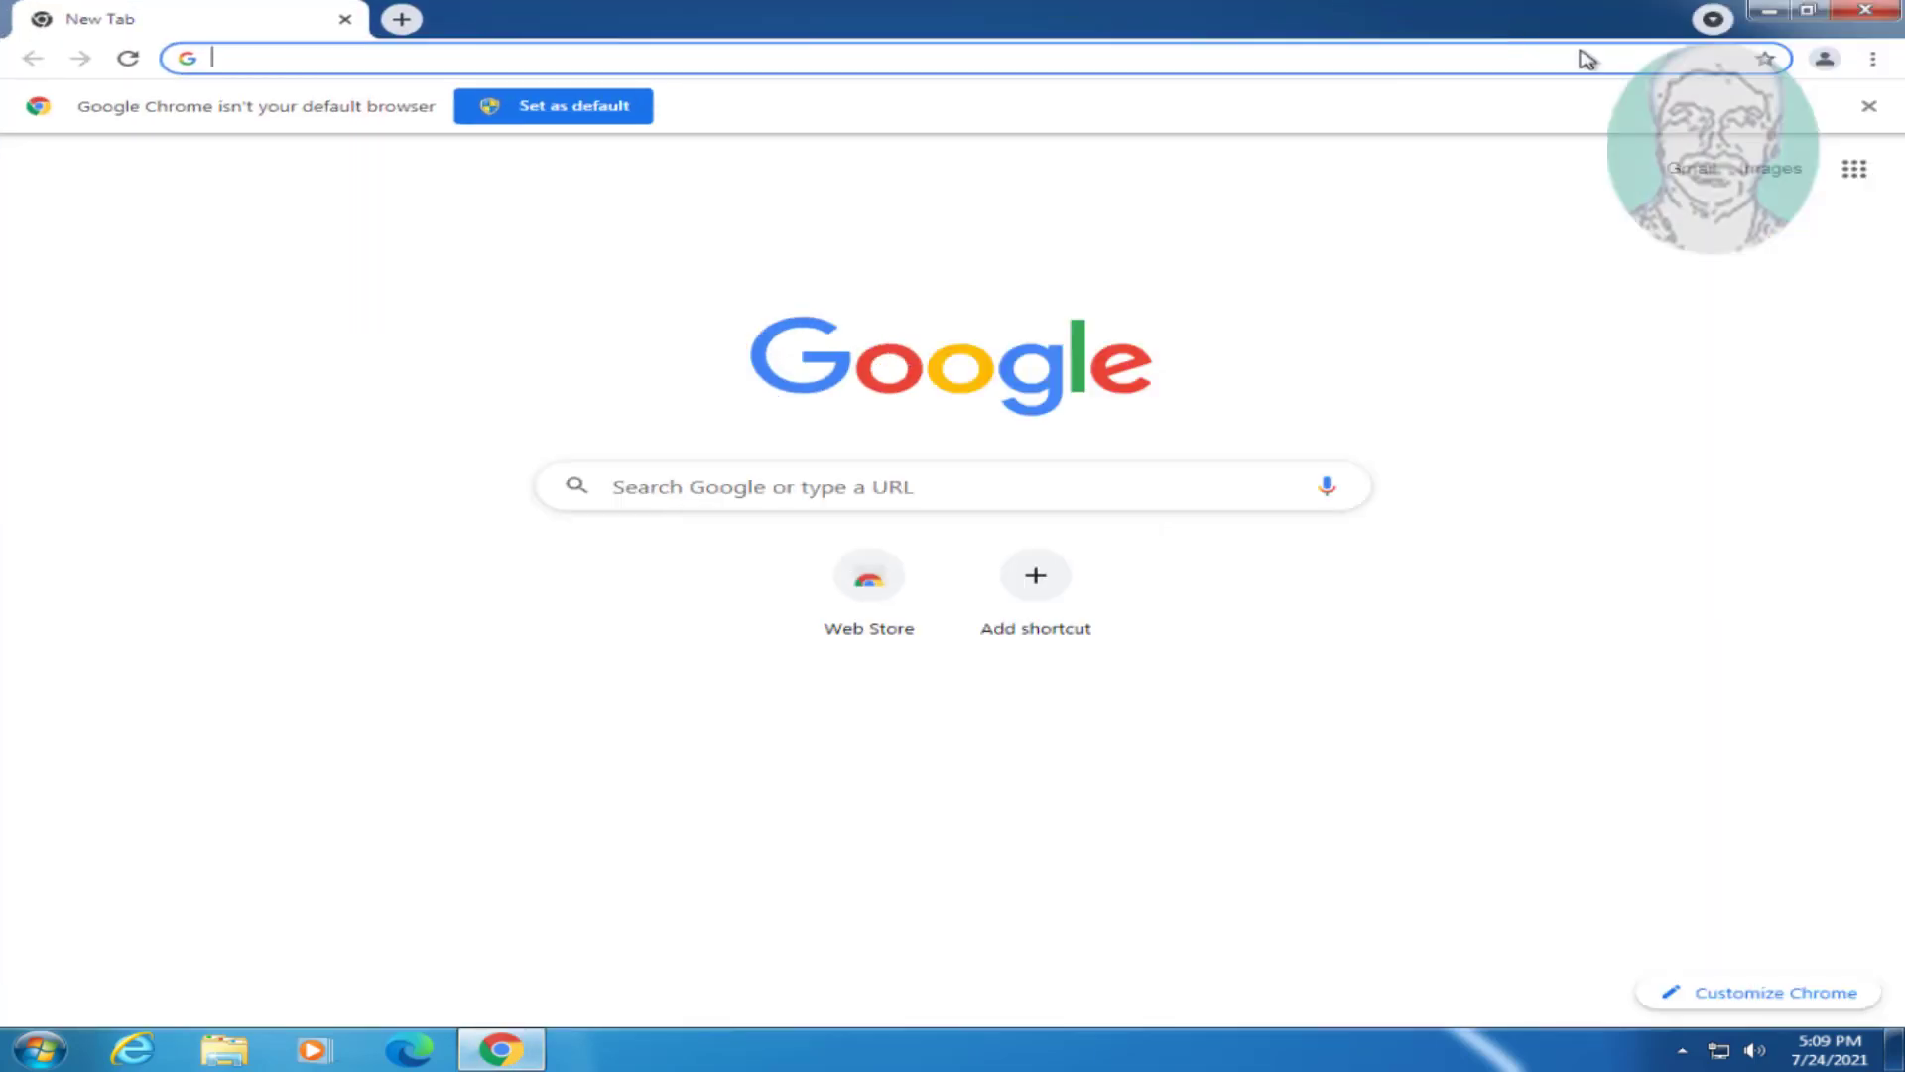
left_click(422, 58)
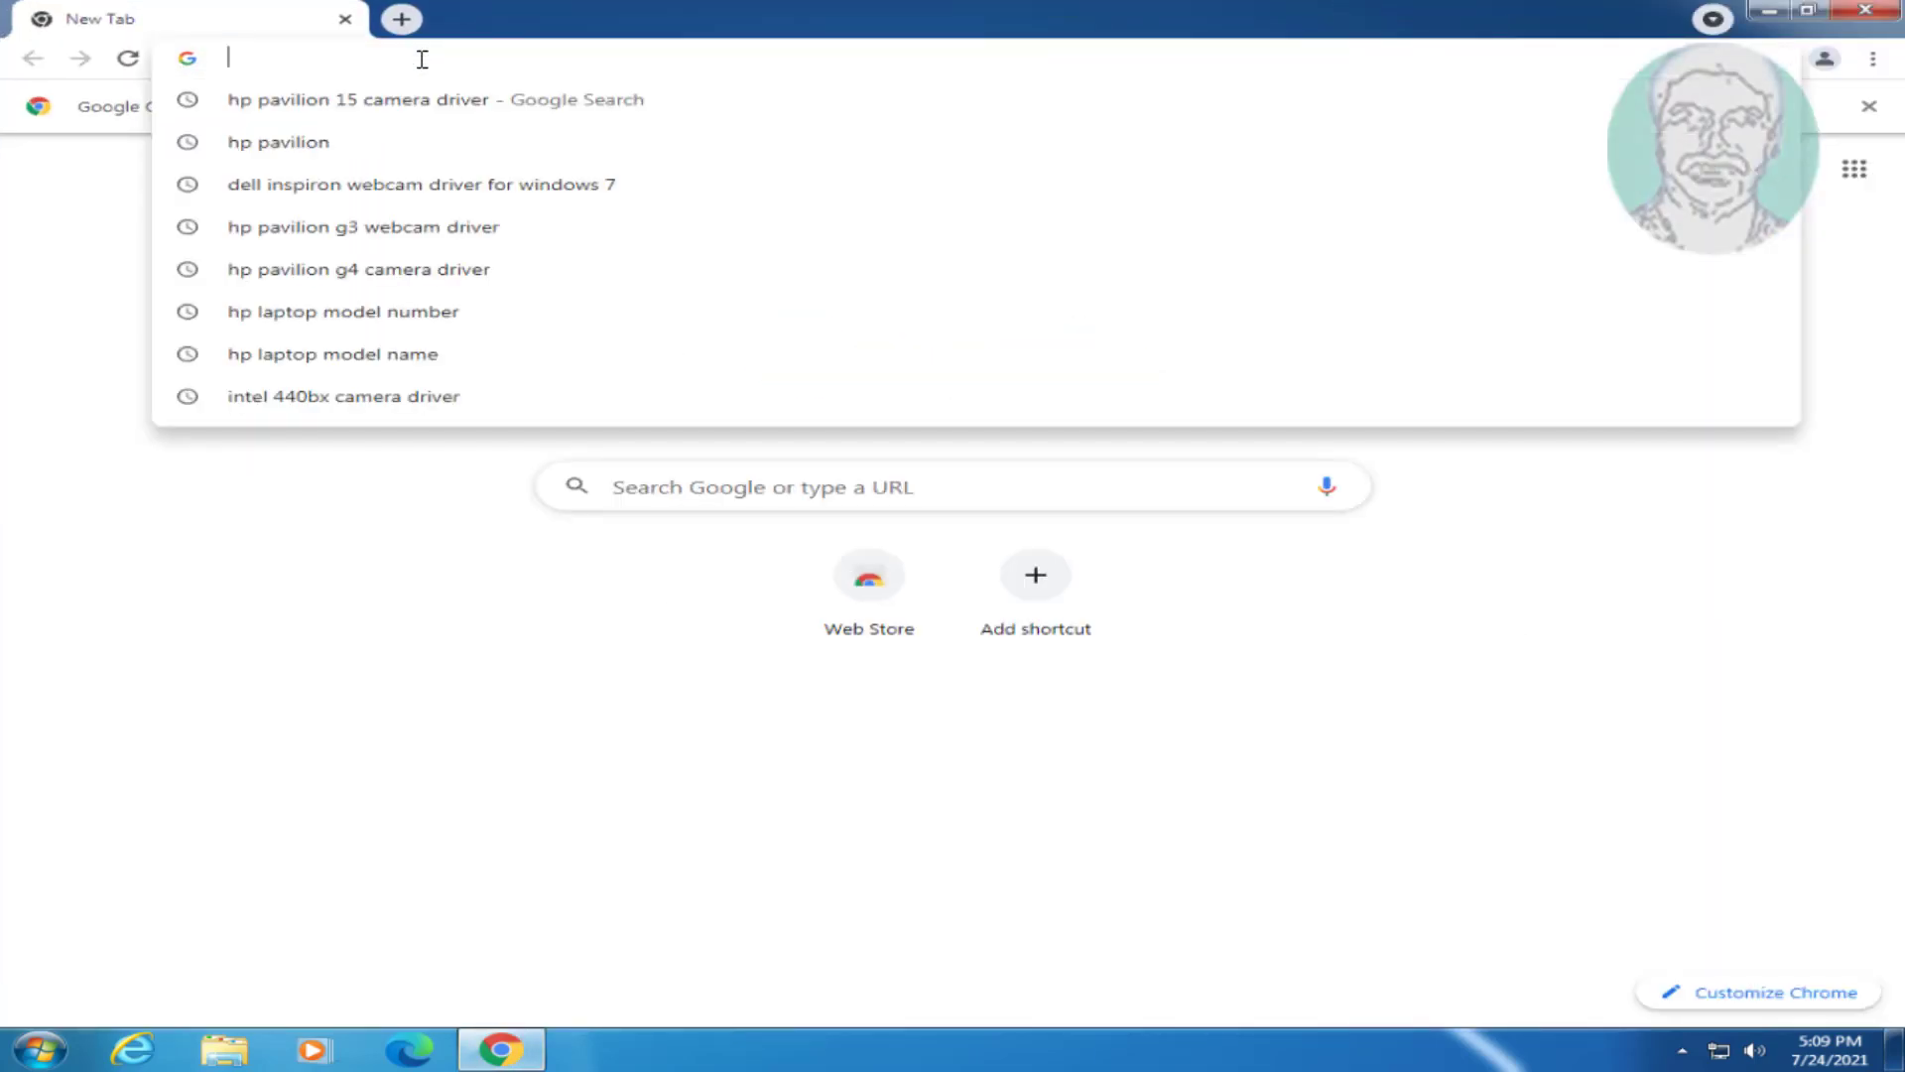
right_click(421, 56)
left_click(559, 196)
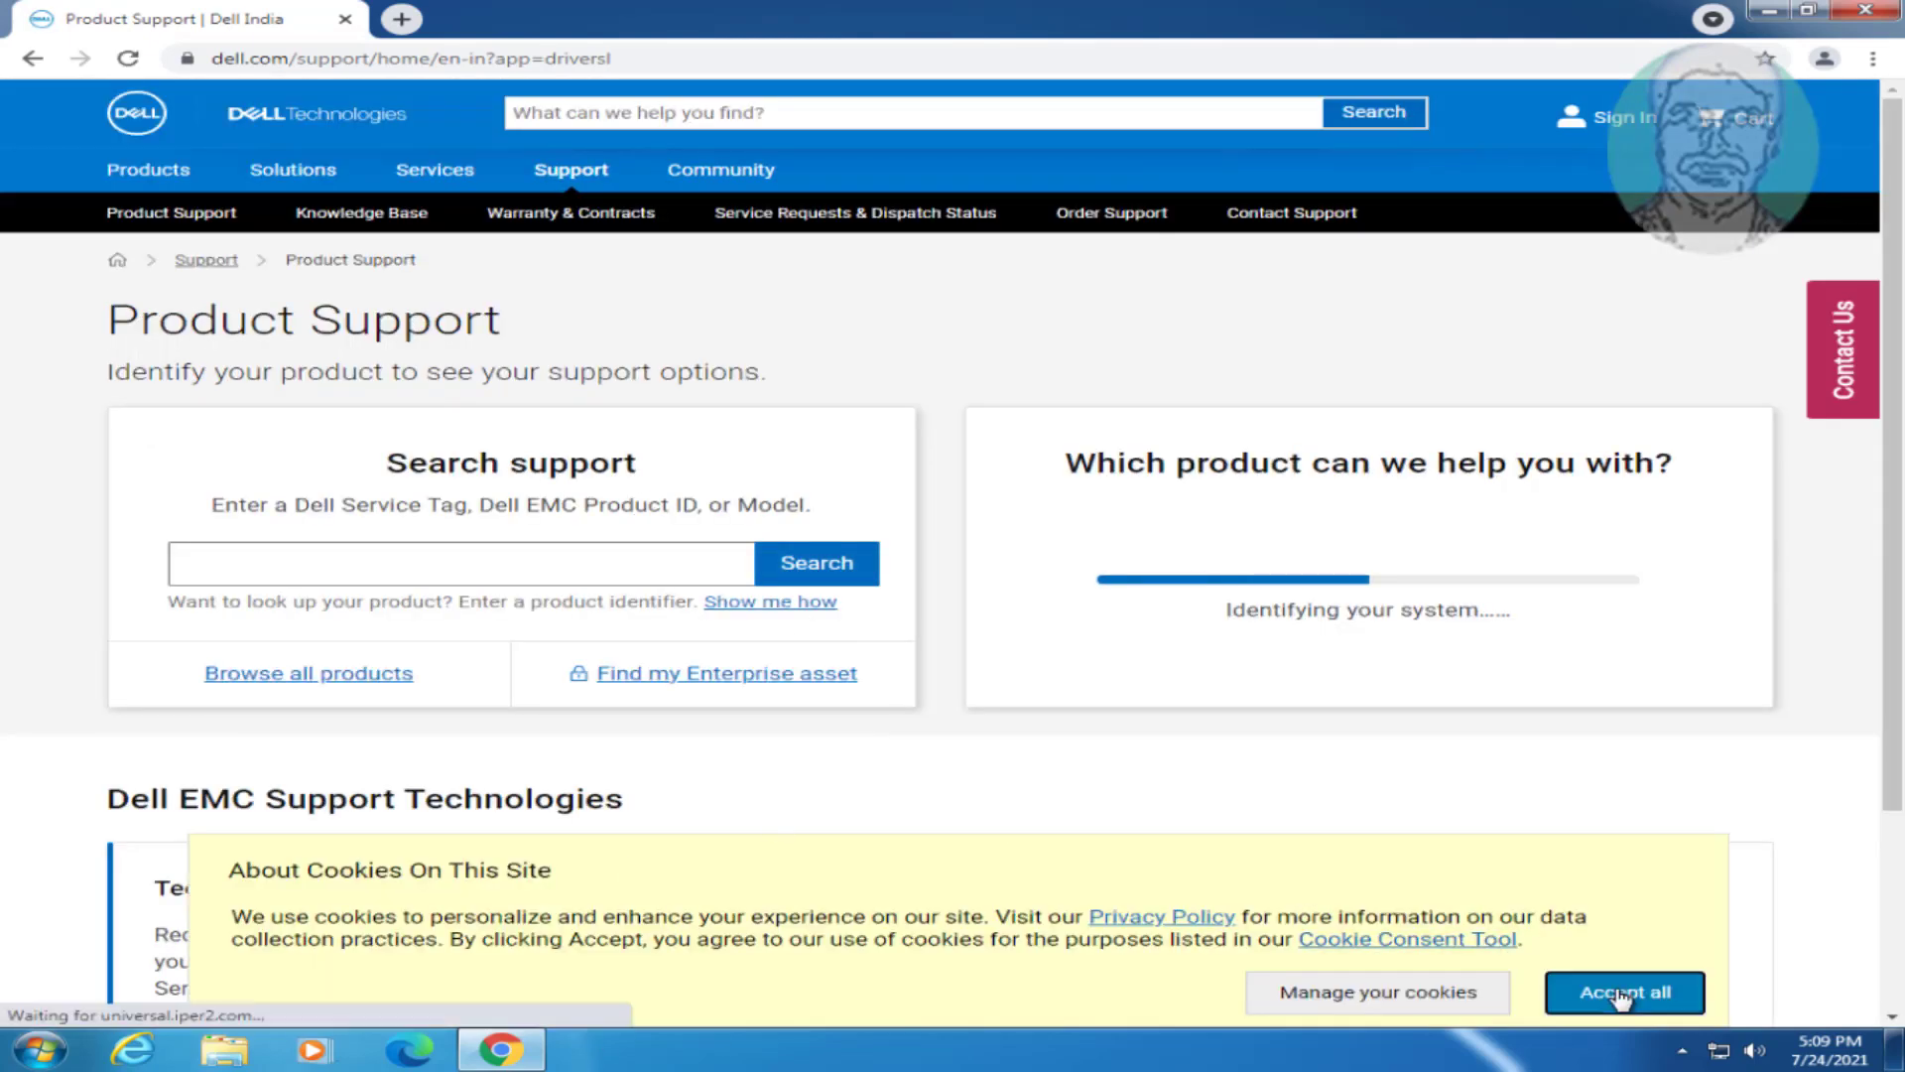
Accept all cookies, then search the laptop's service tag to open its Inspiron 15 7559 overview.
left_click(1587, 992)
left_click(510, 560)
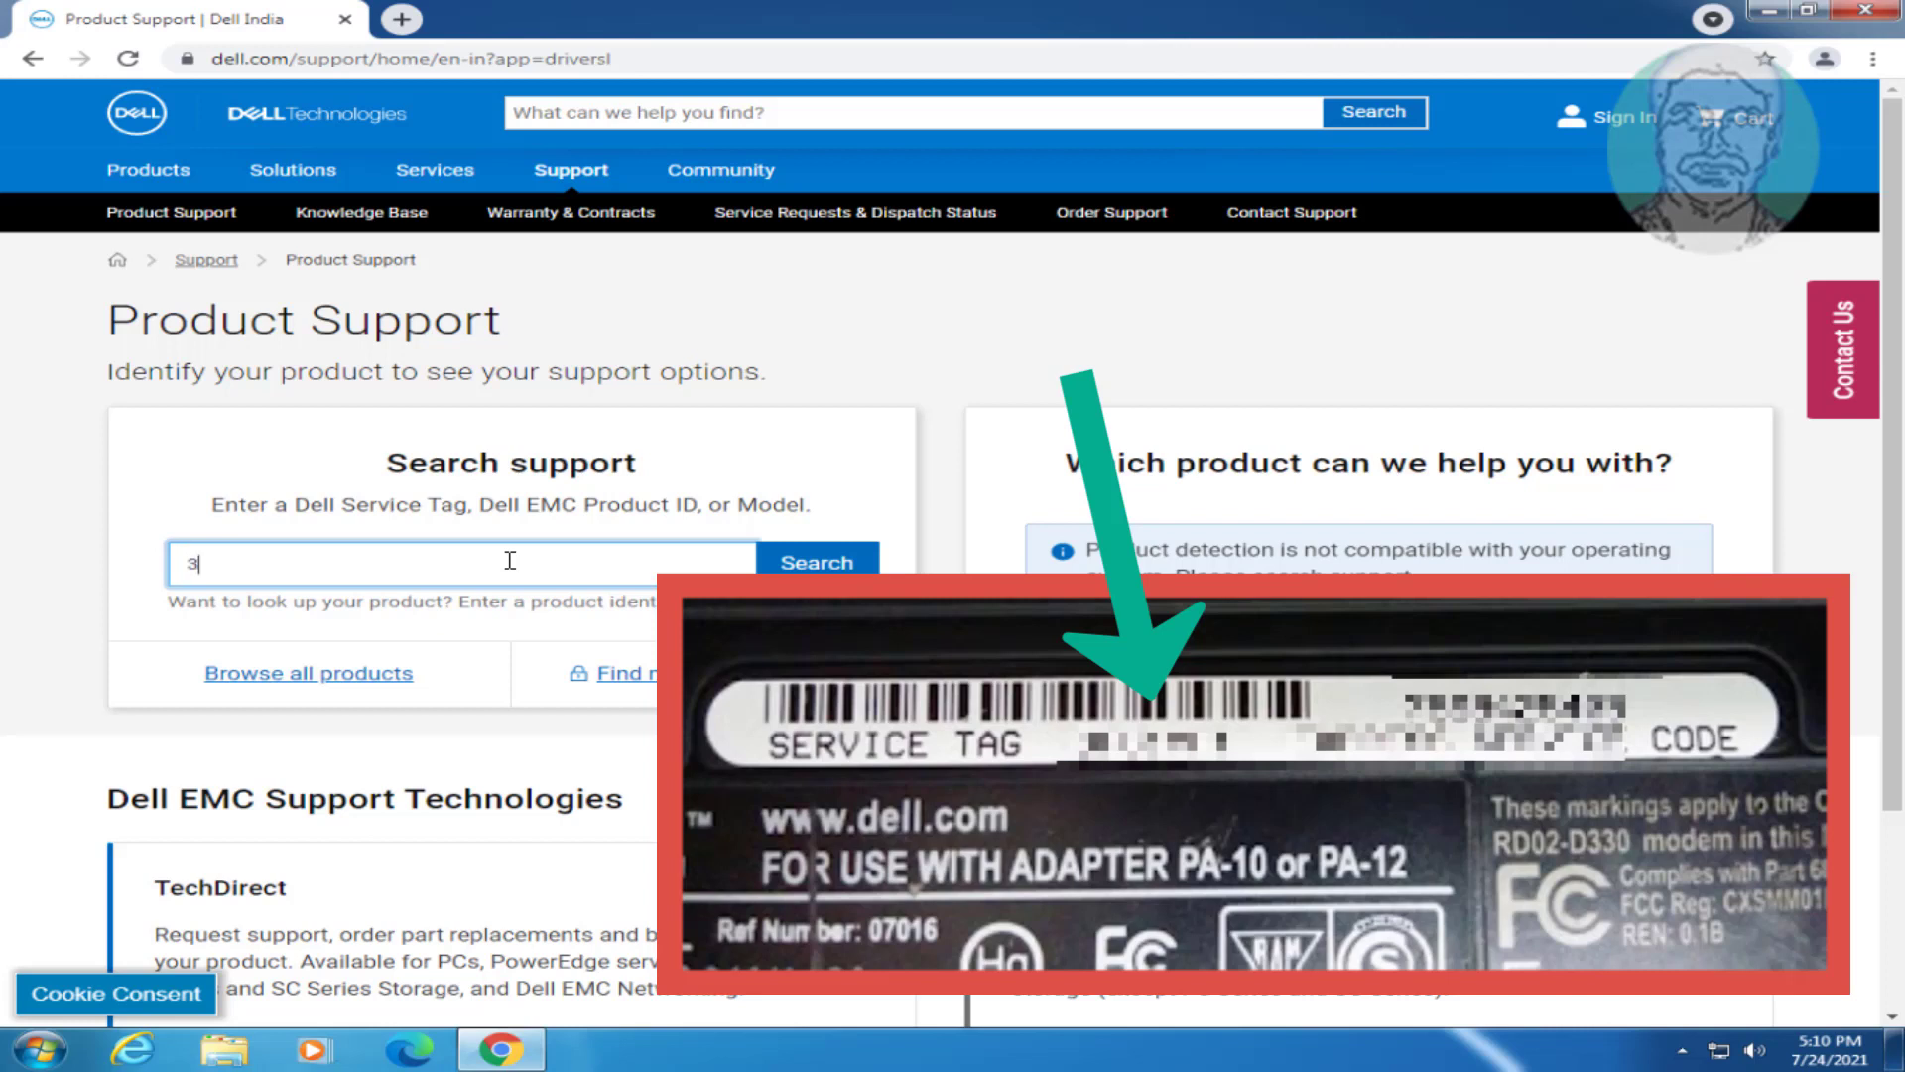
type("3G2D2")
left_click(838, 563)
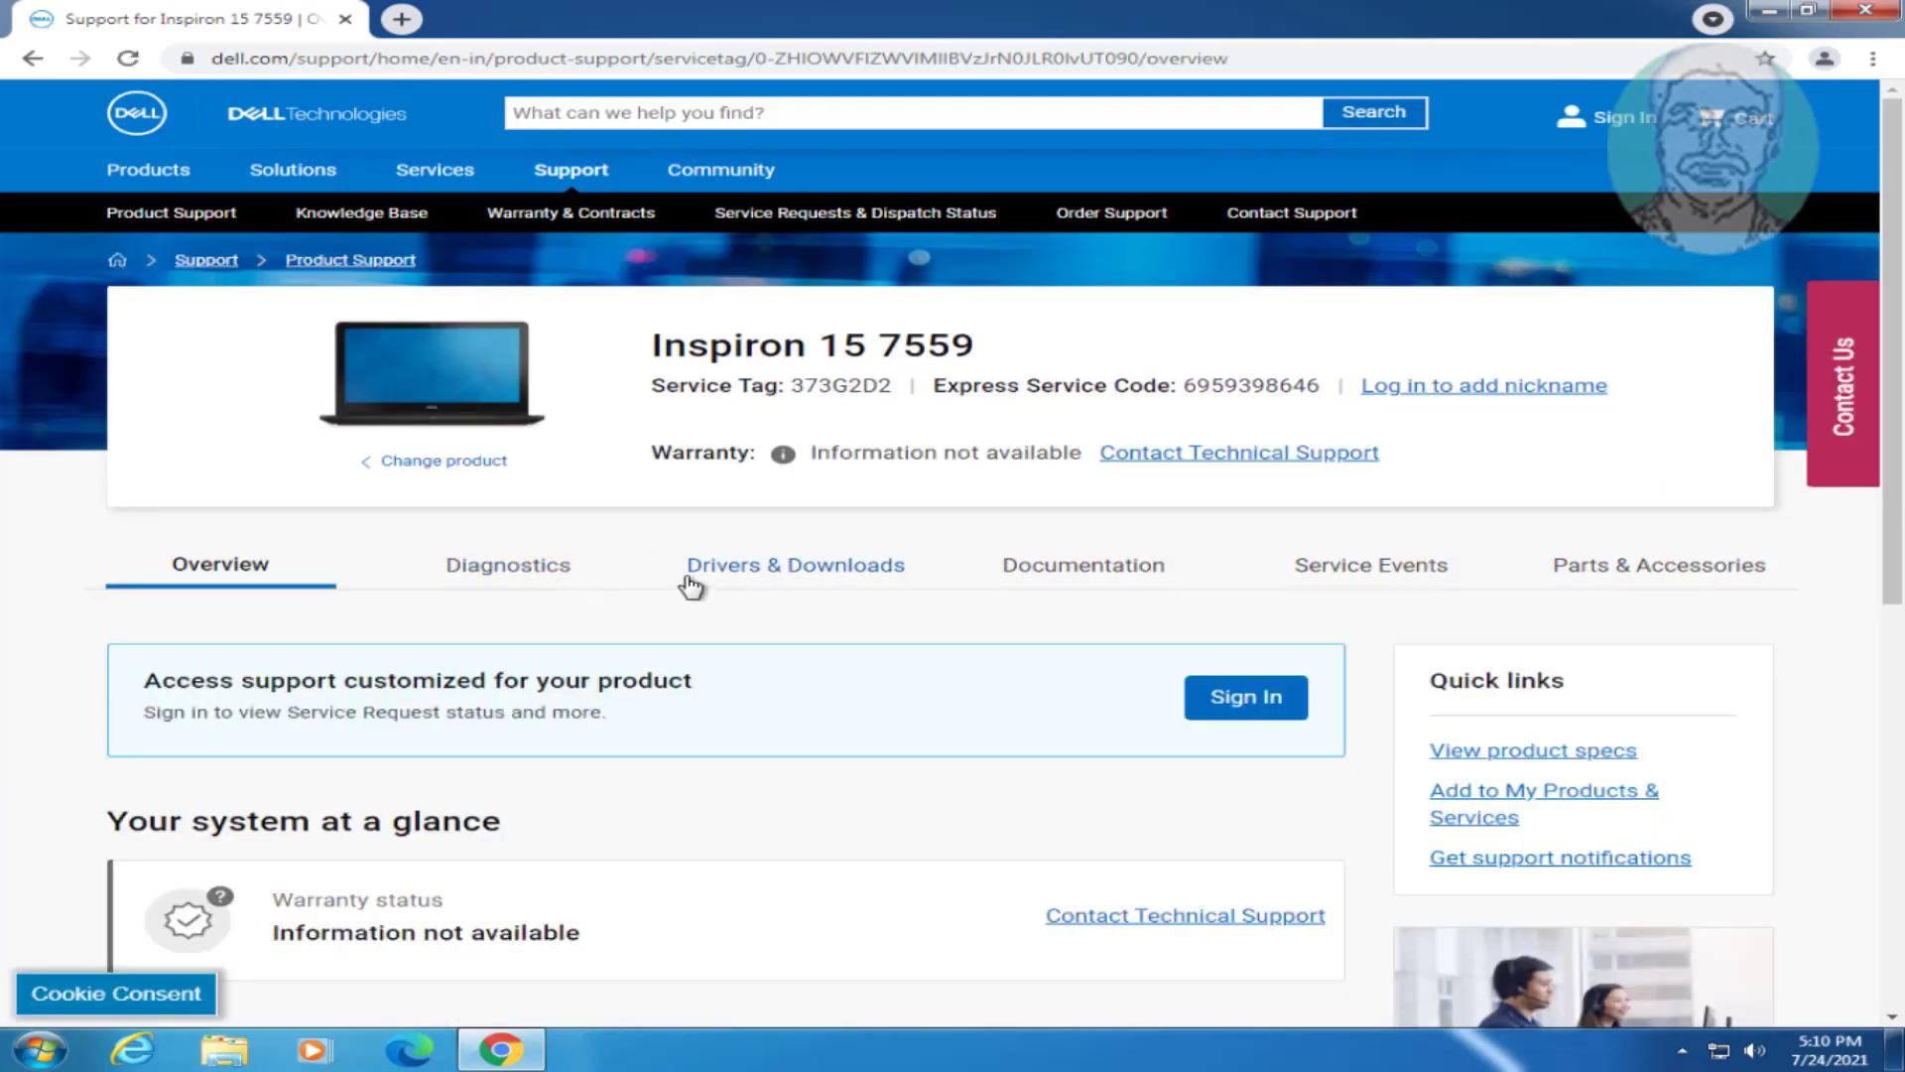
Show the Inspiron 15 7559's Drivers & Downloads and scroll to the Find a driver form.
left_click(770, 575)
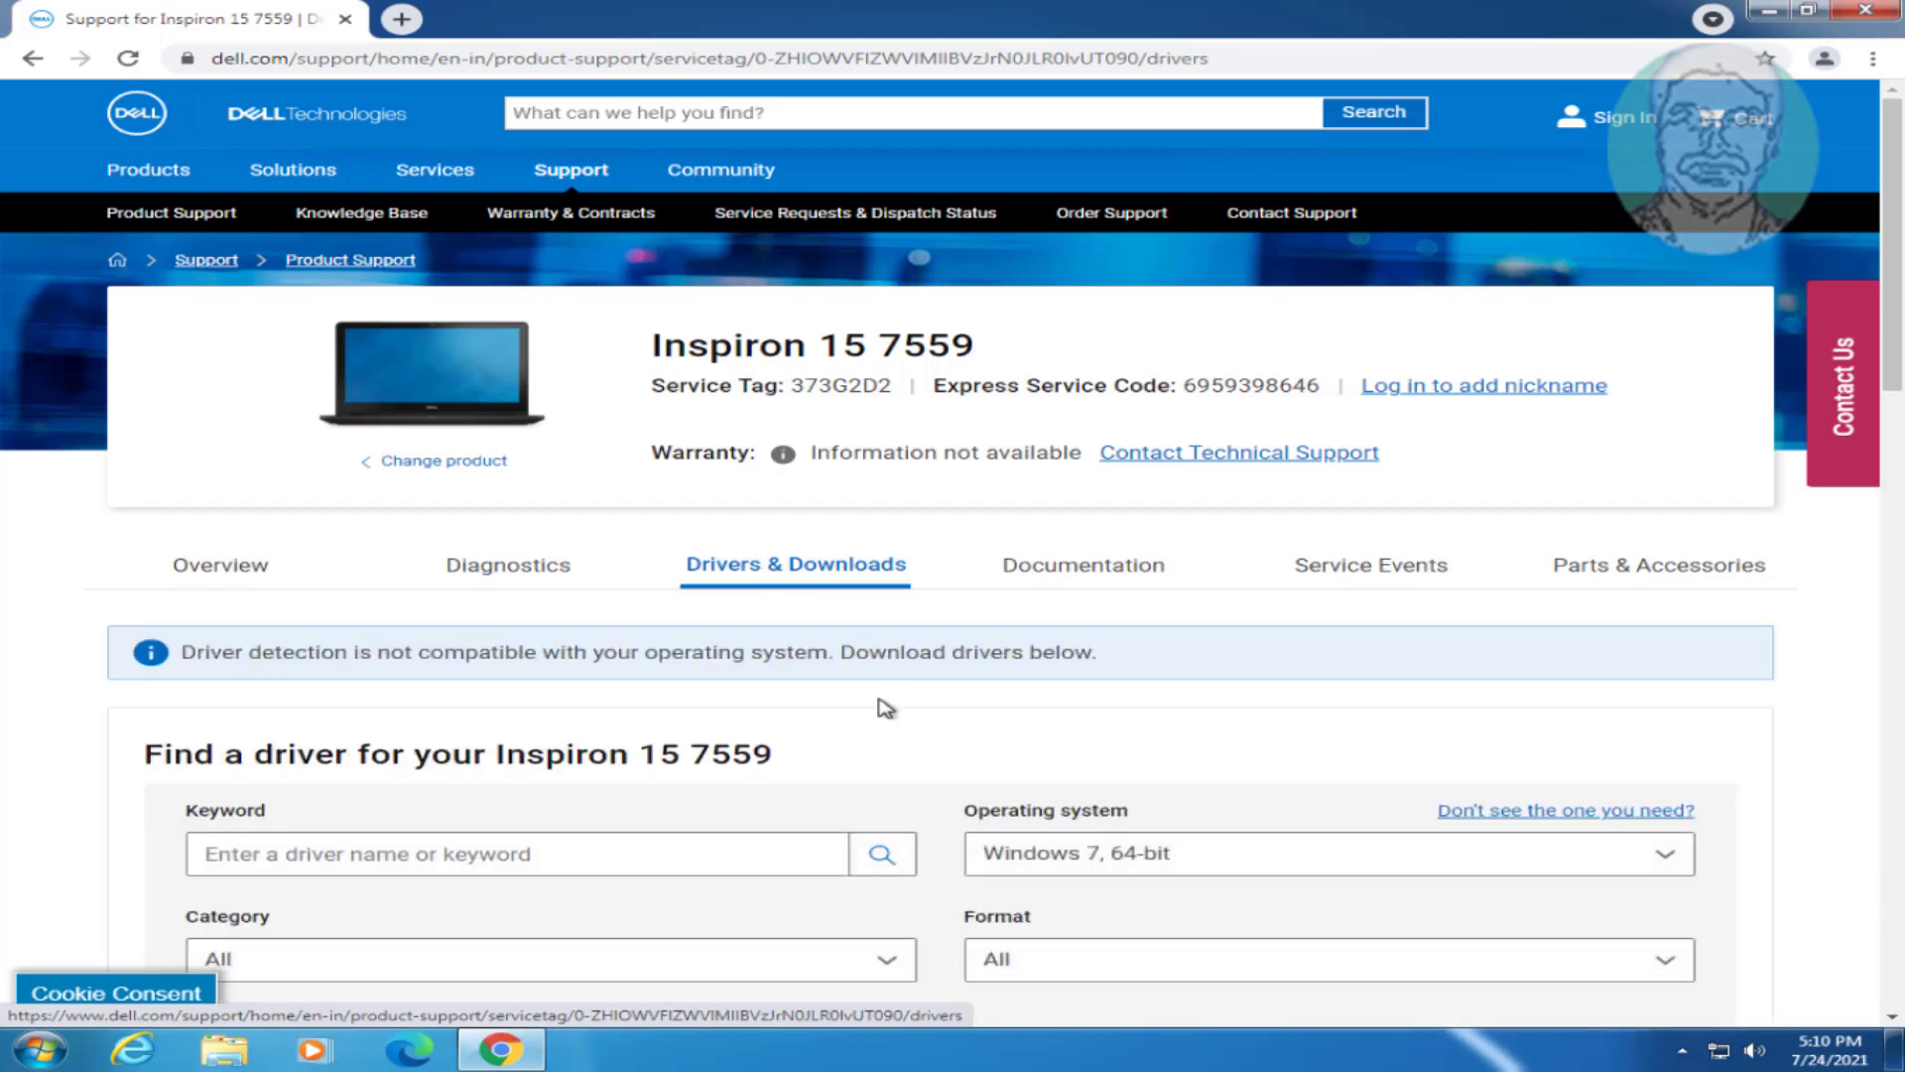
scroll(1017, 784, "down", 1)
scroll(1017, 784, "down", 1)
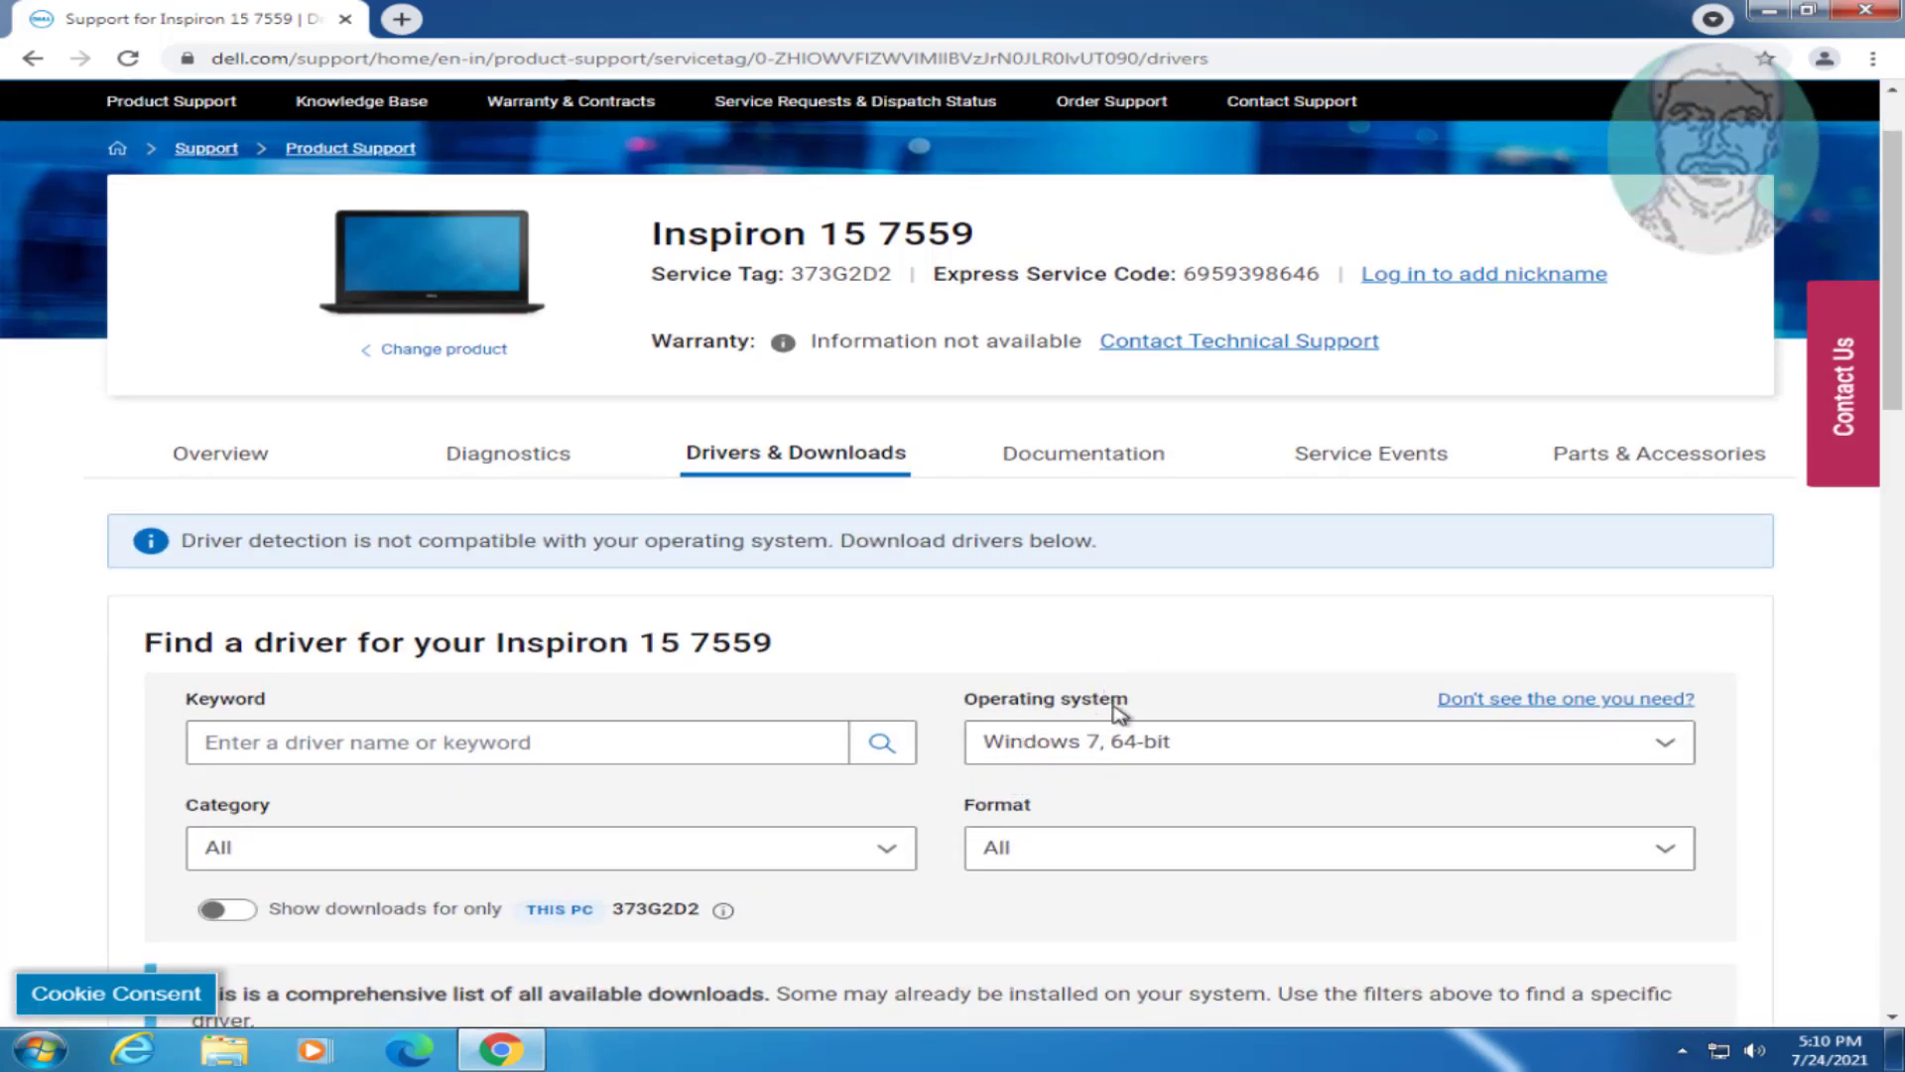
left_click(225, 1051)
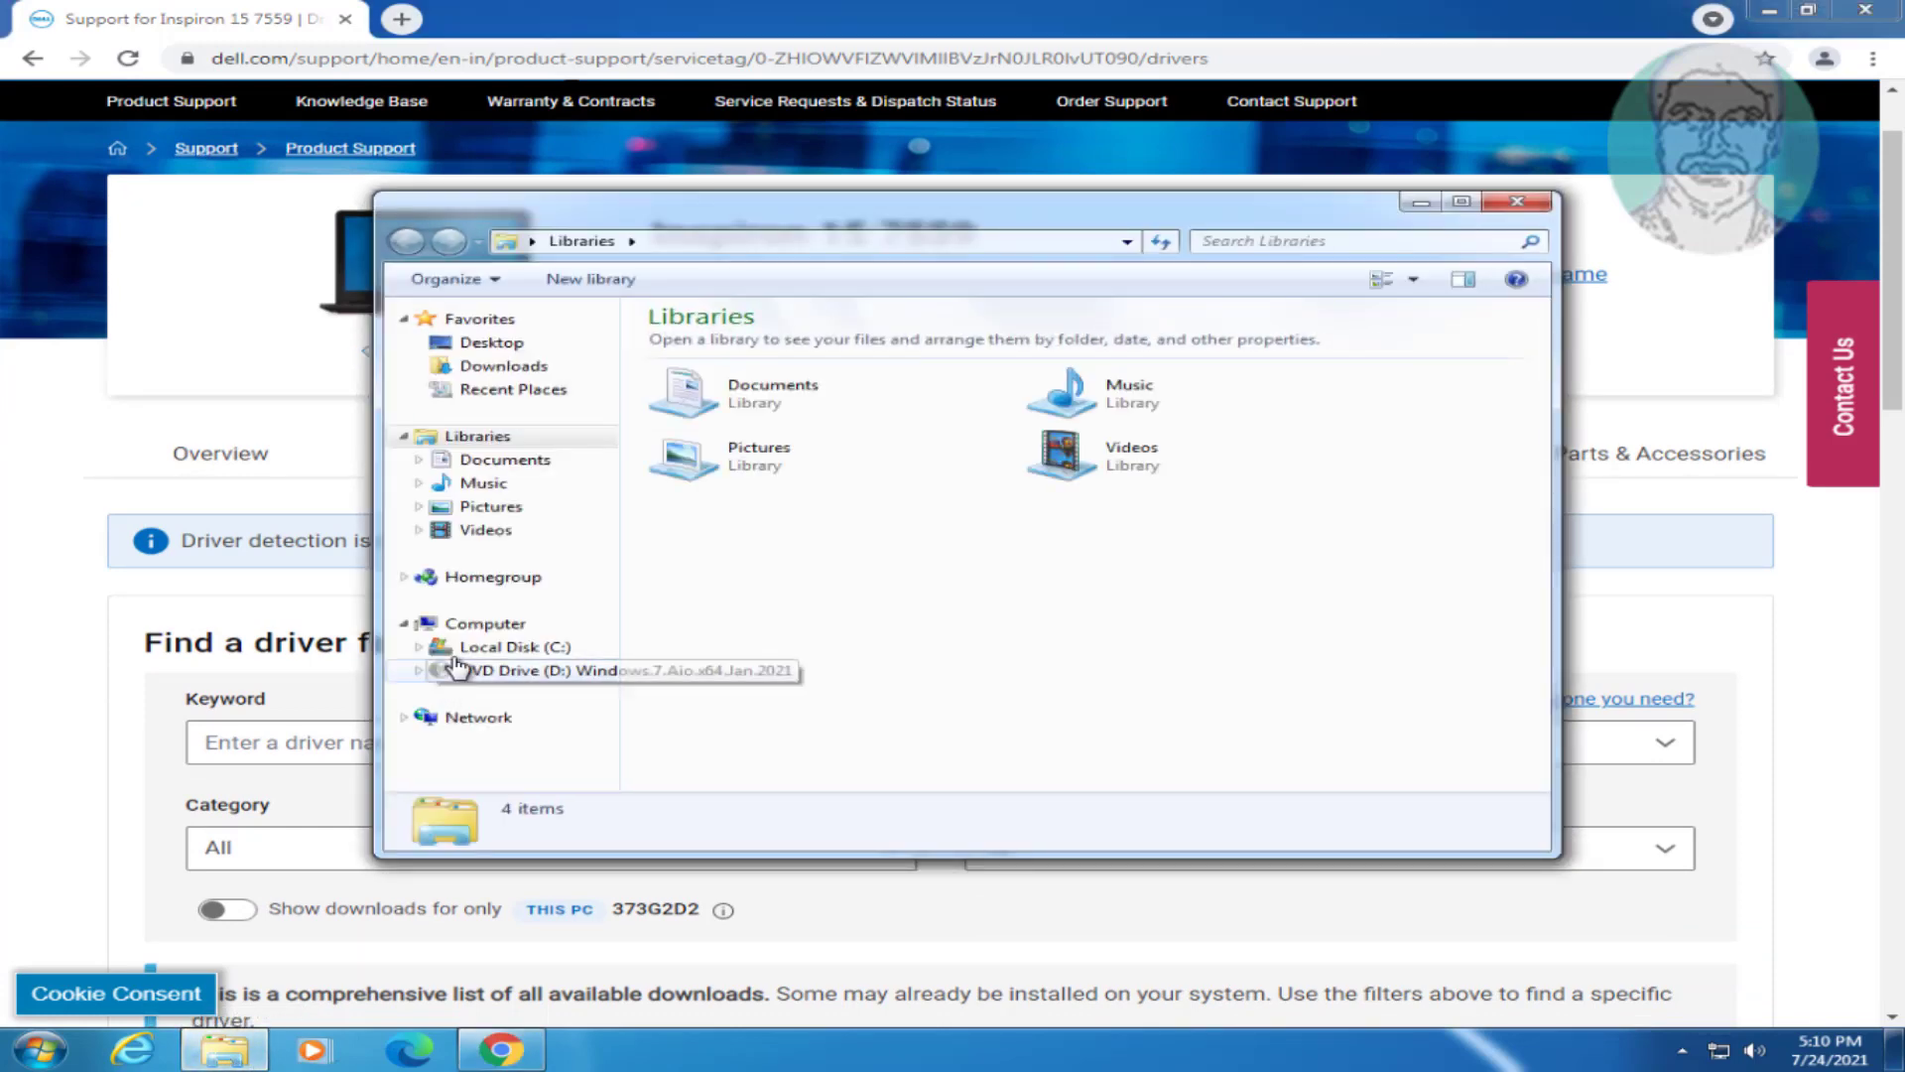
right_click(474, 623)
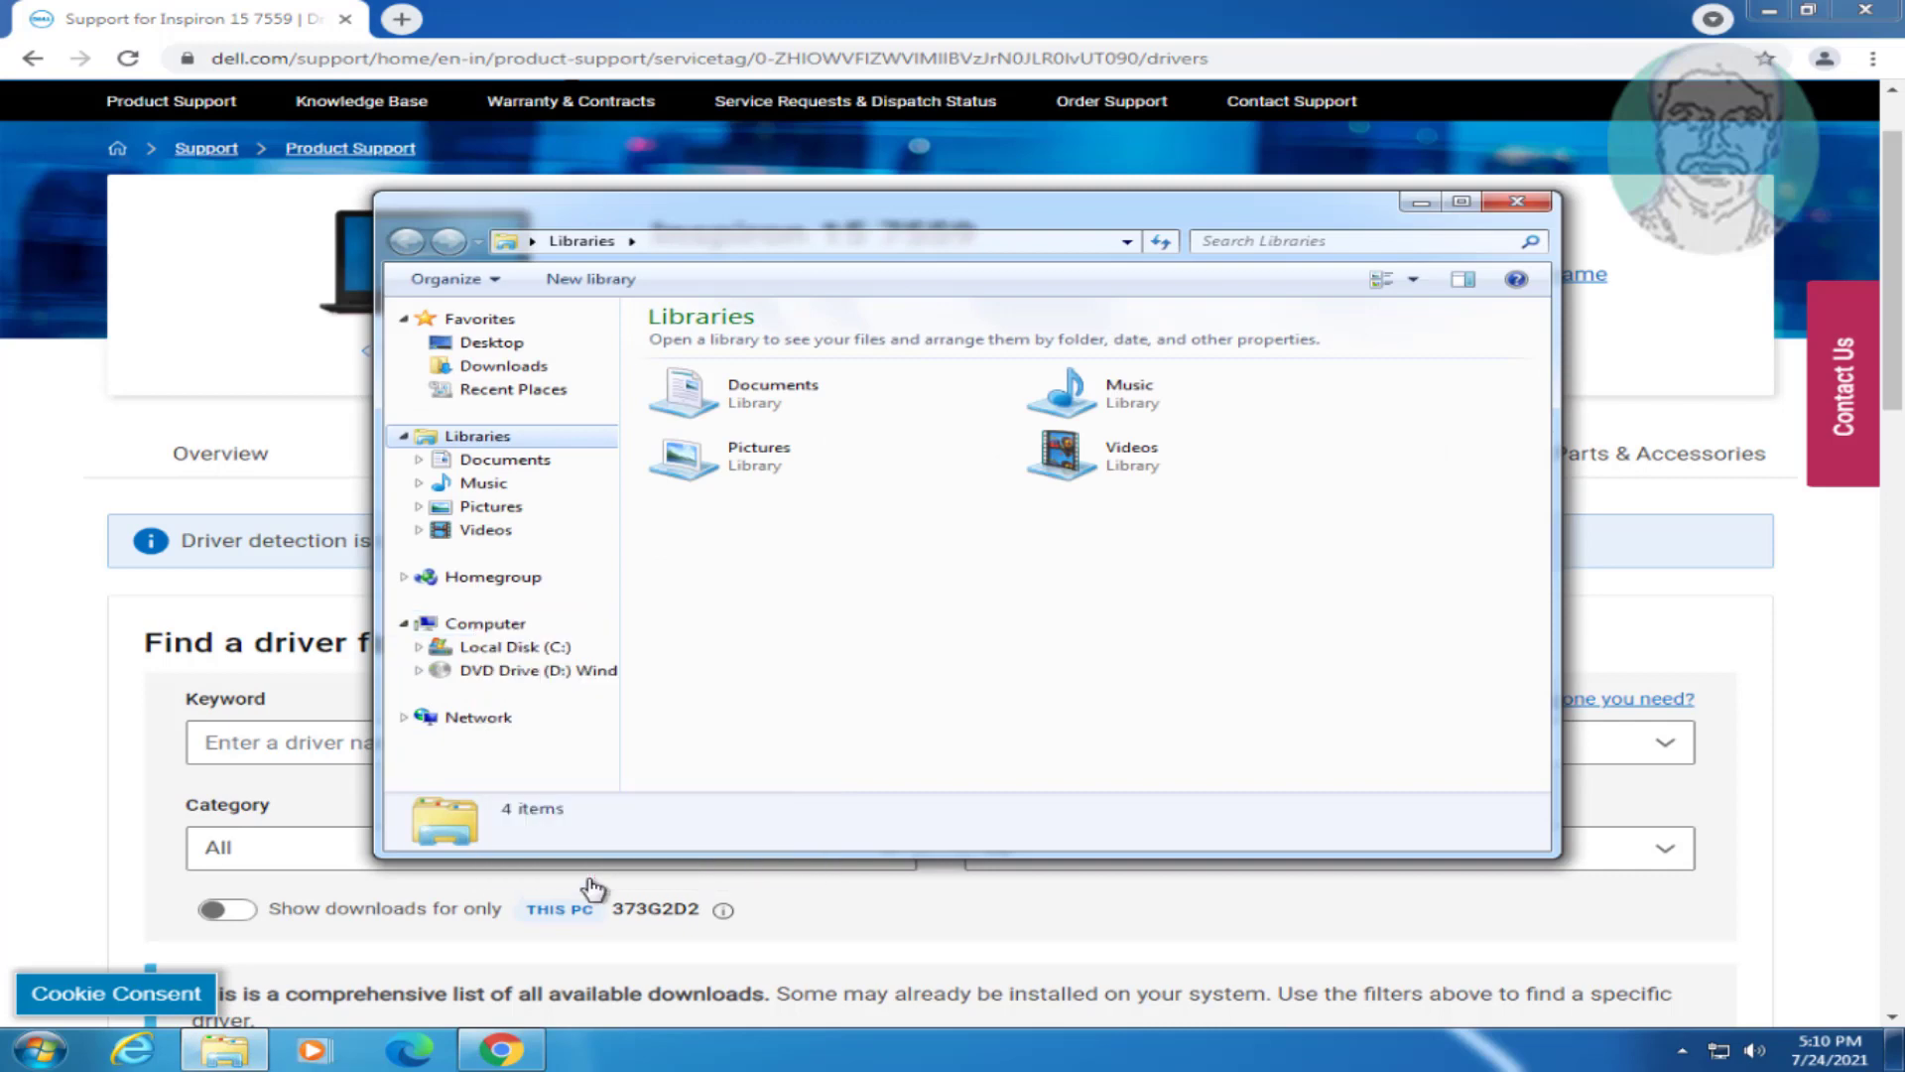
left_click(592, 875)
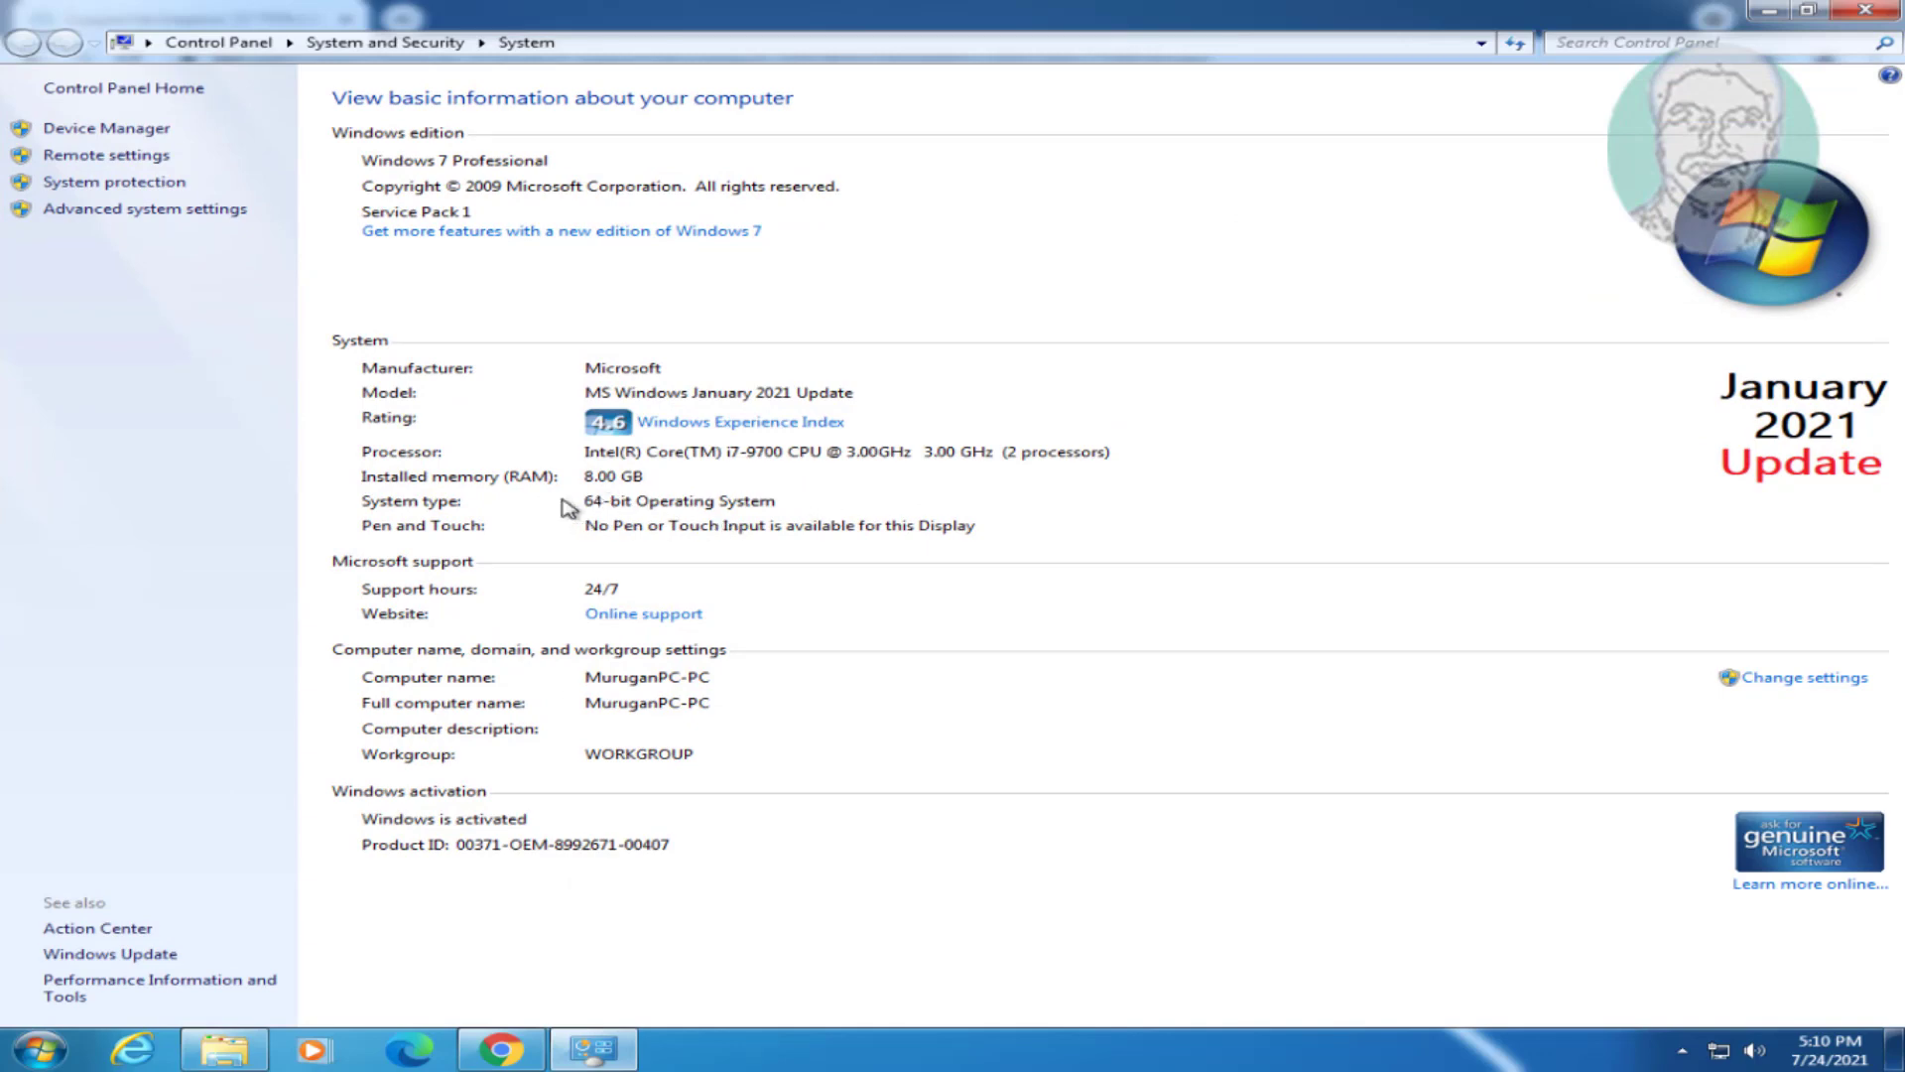
left_click(1865, 8)
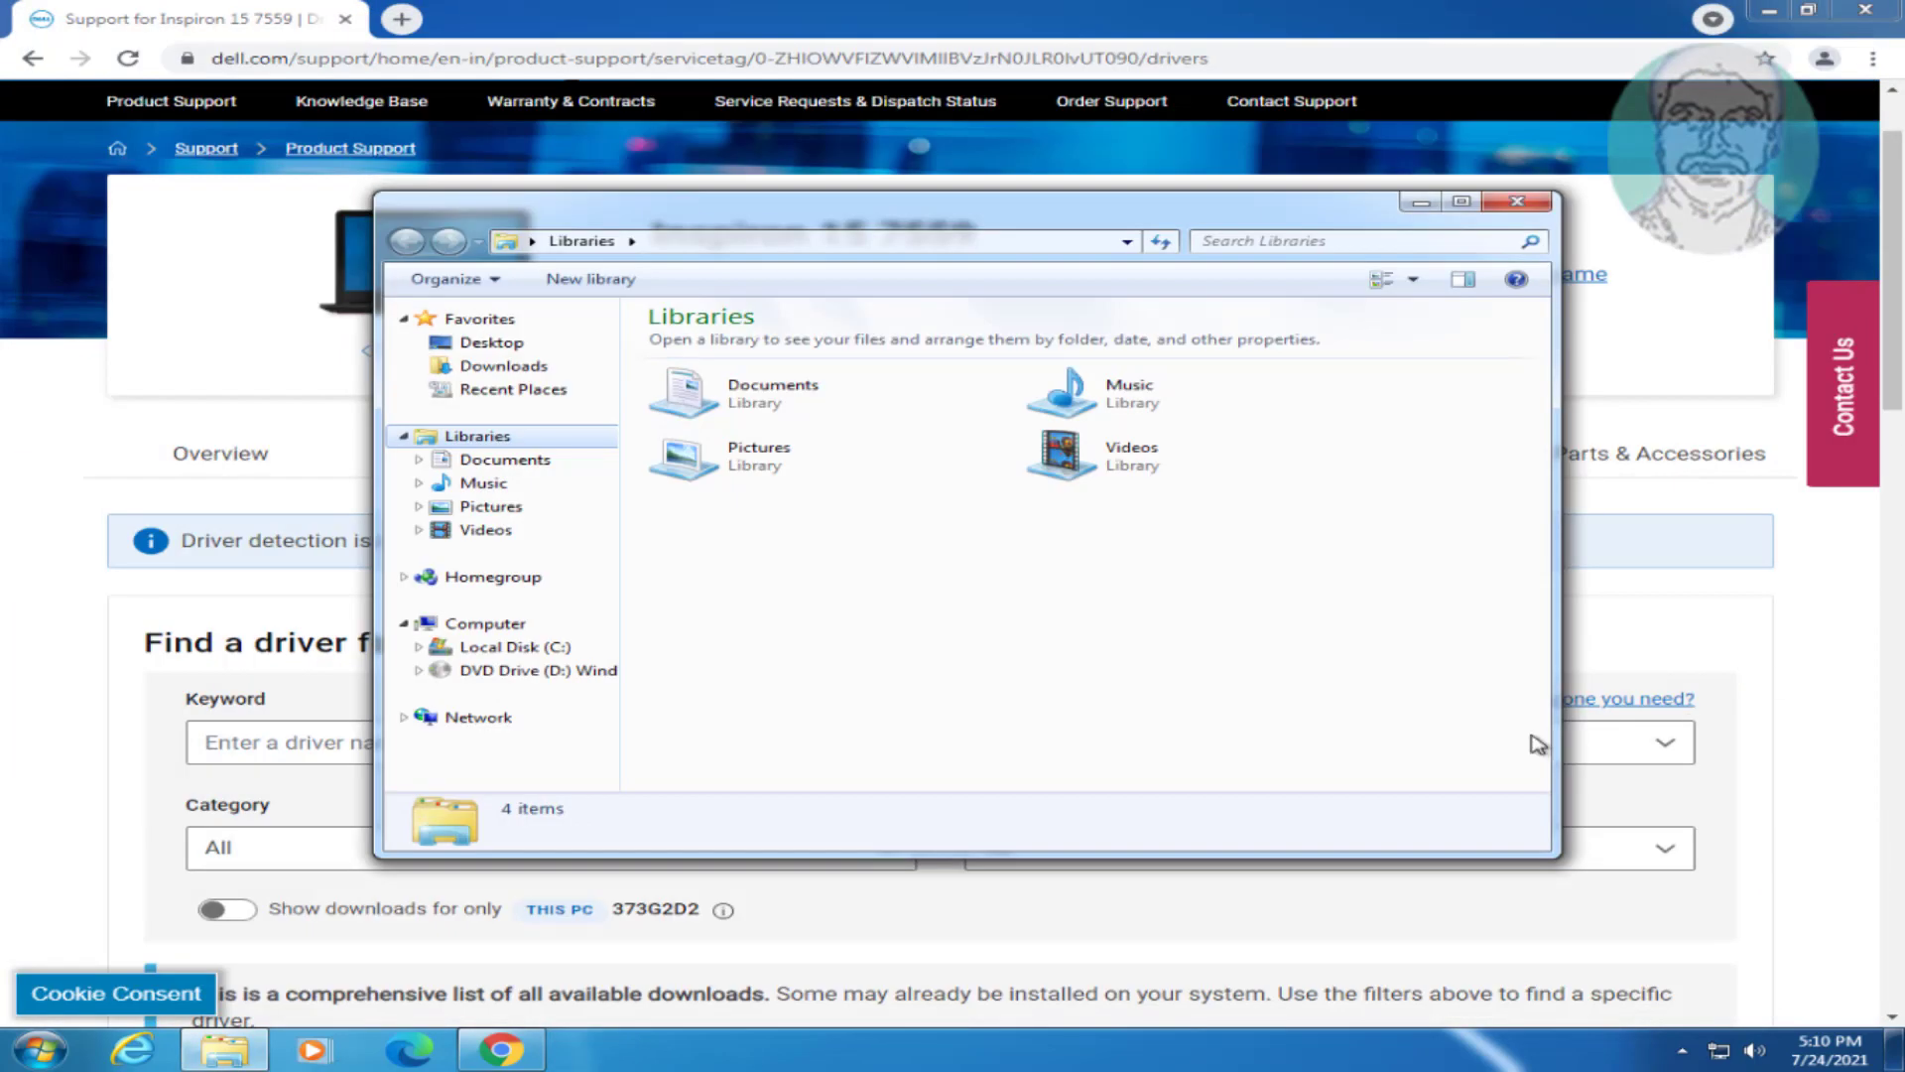
Close the file browser, keep Windows 7, 64-bit as the operating system, and scroll to the 36-driver list.
left_click(1518, 201)
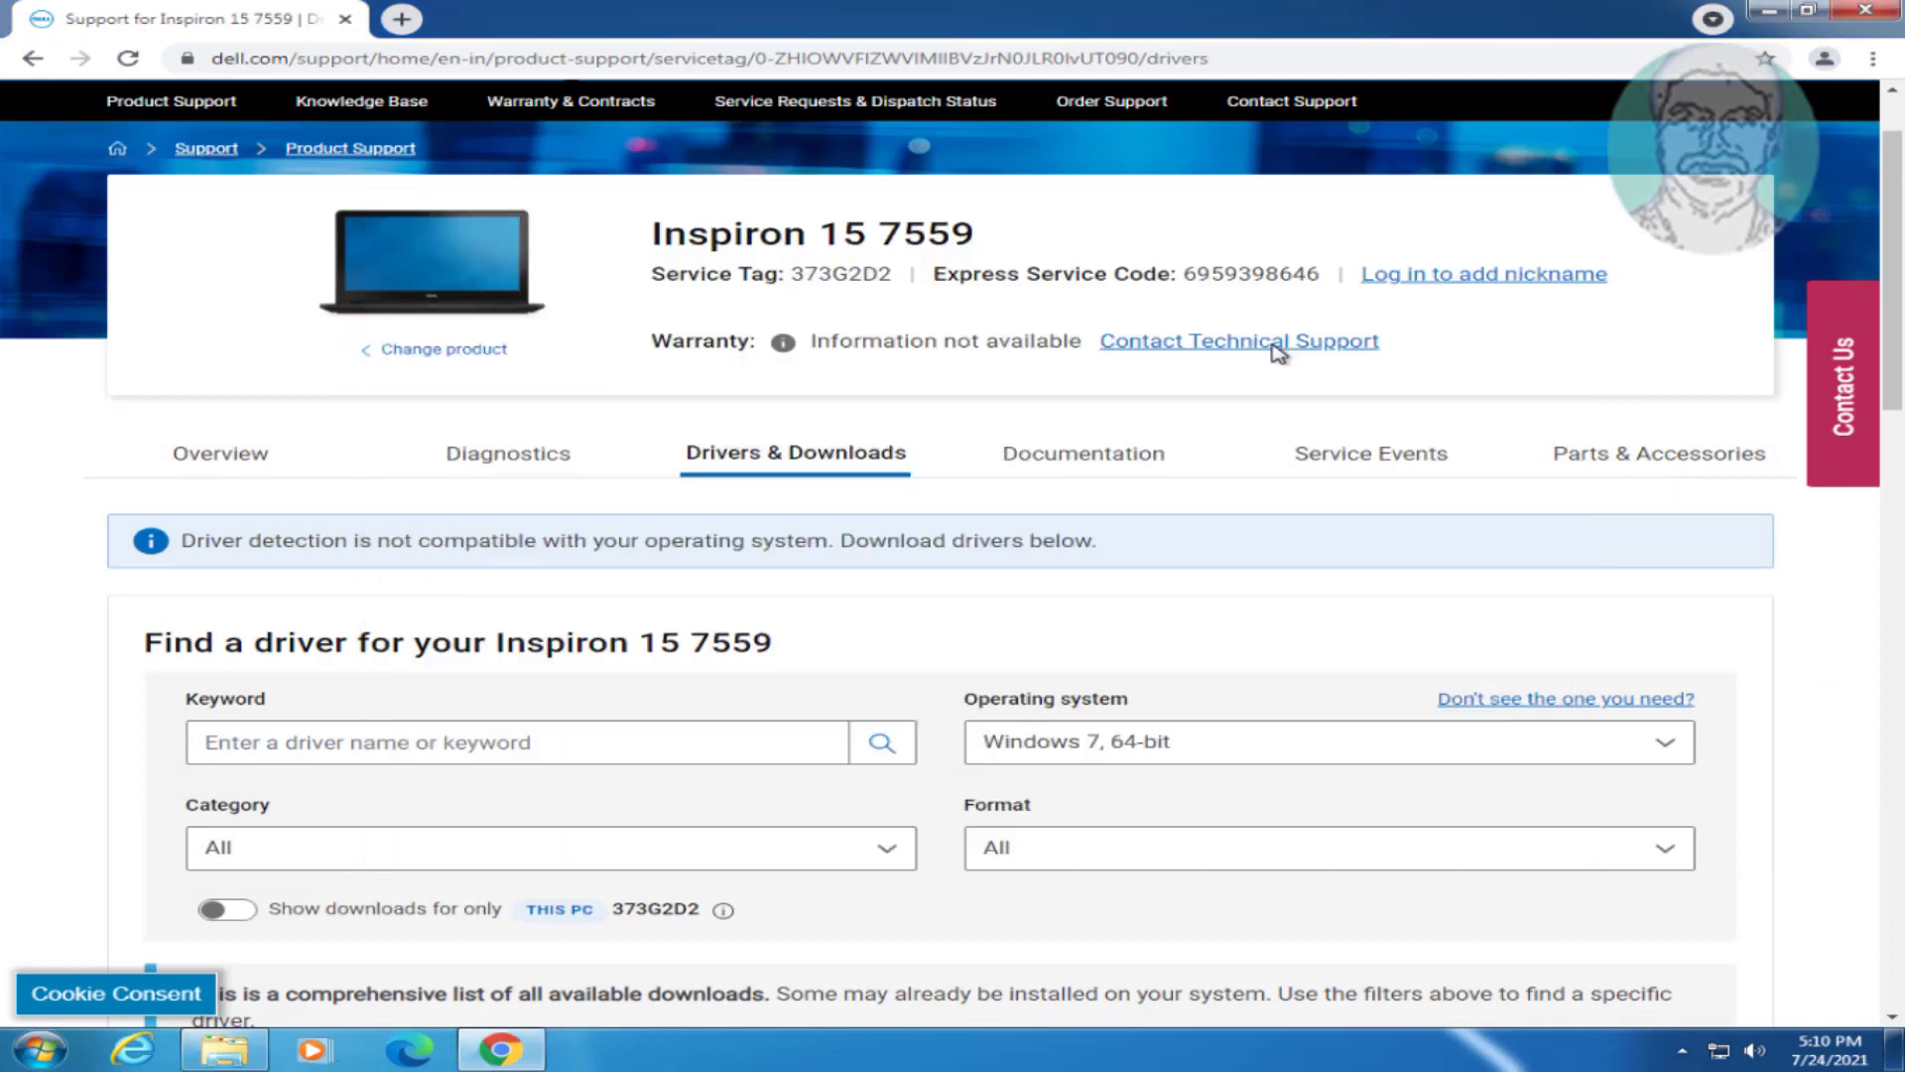
left_click(1180, 755)
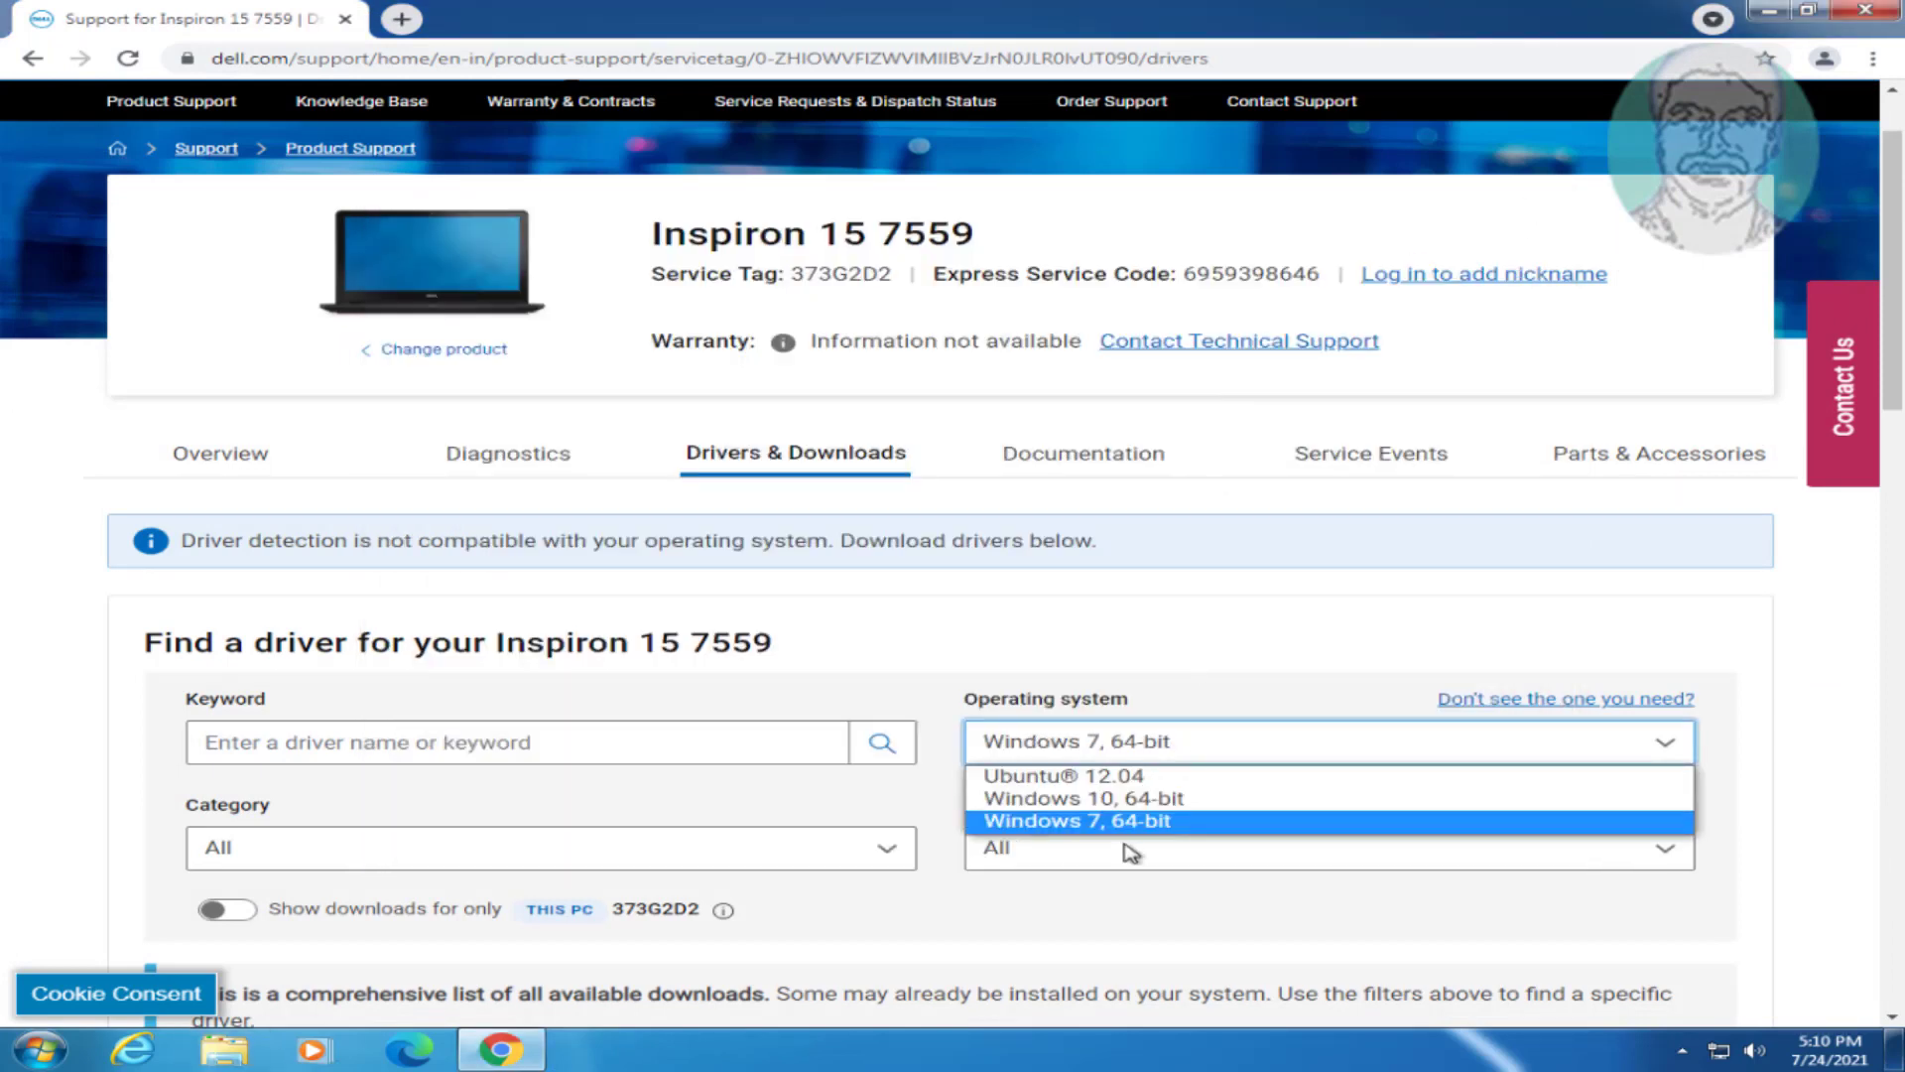
left_click(1164, 821)
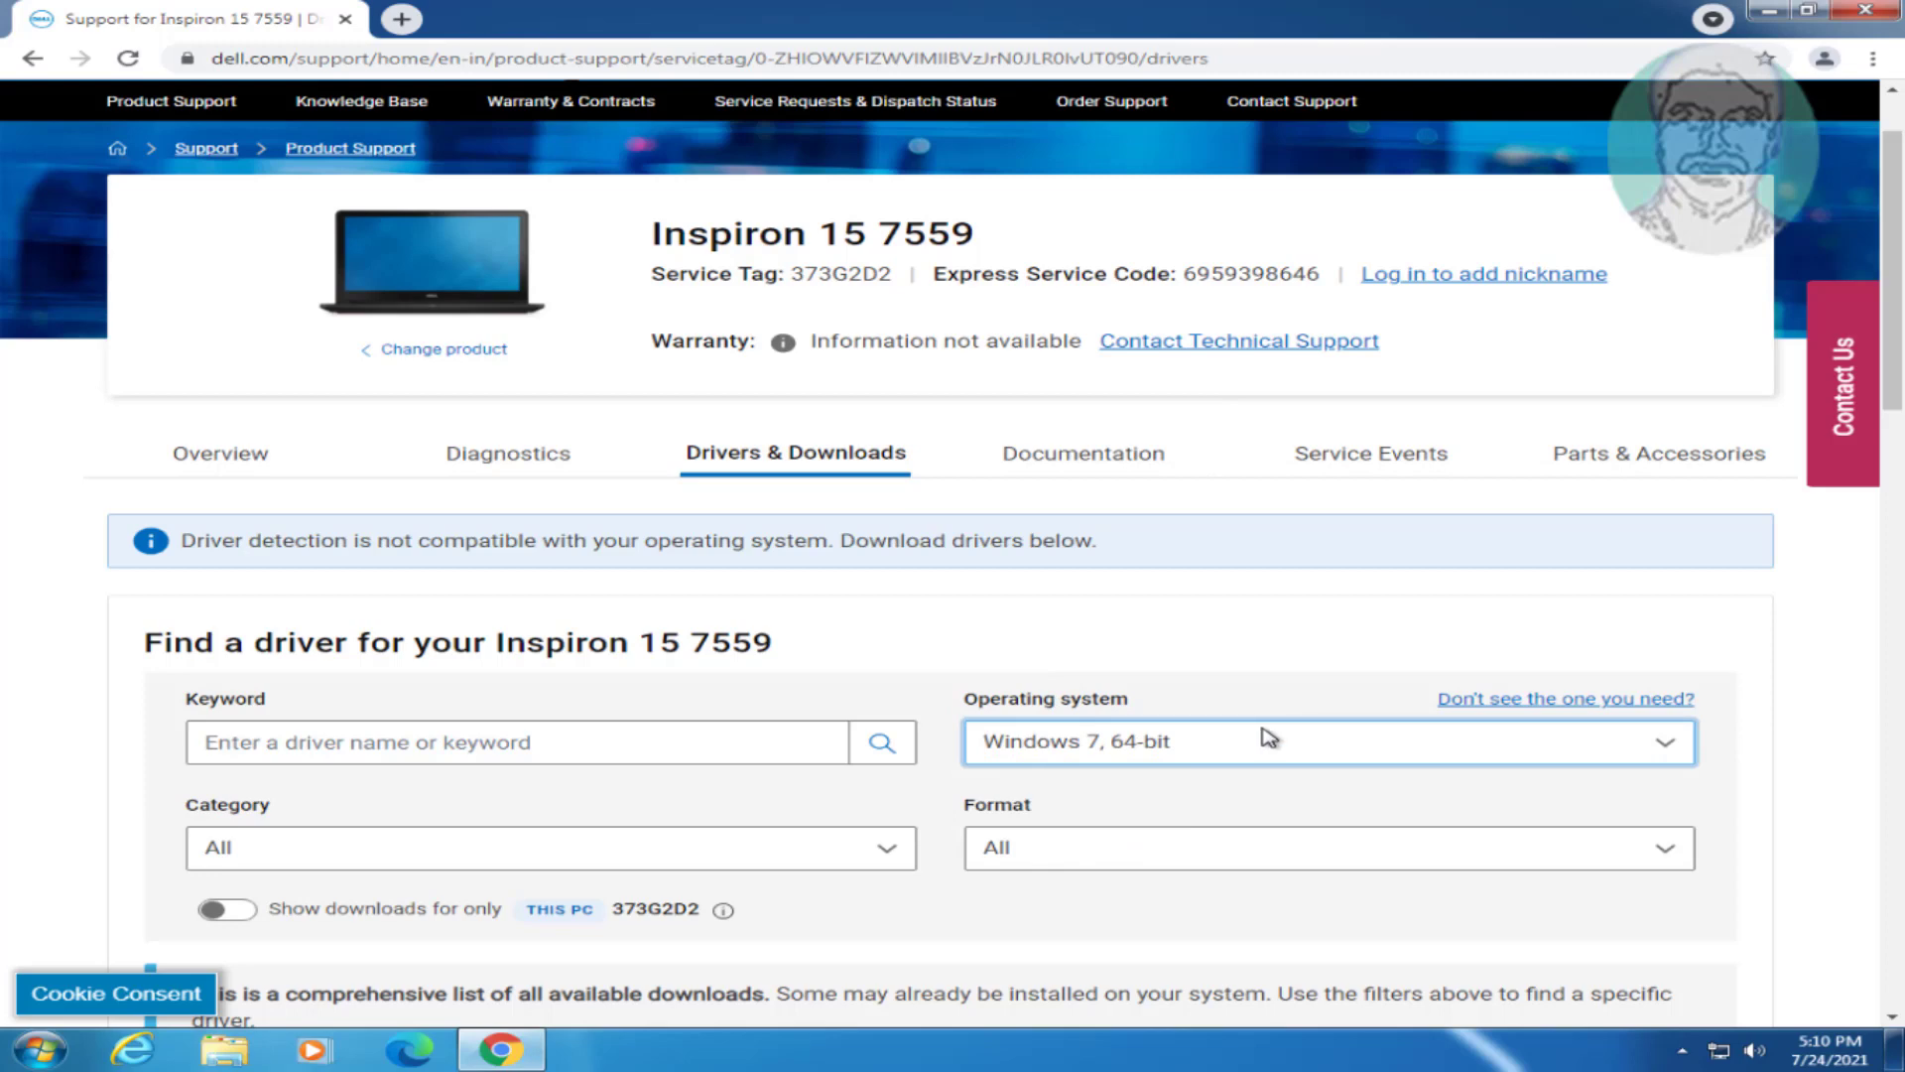
scroll(1270, 796, "down", 1)
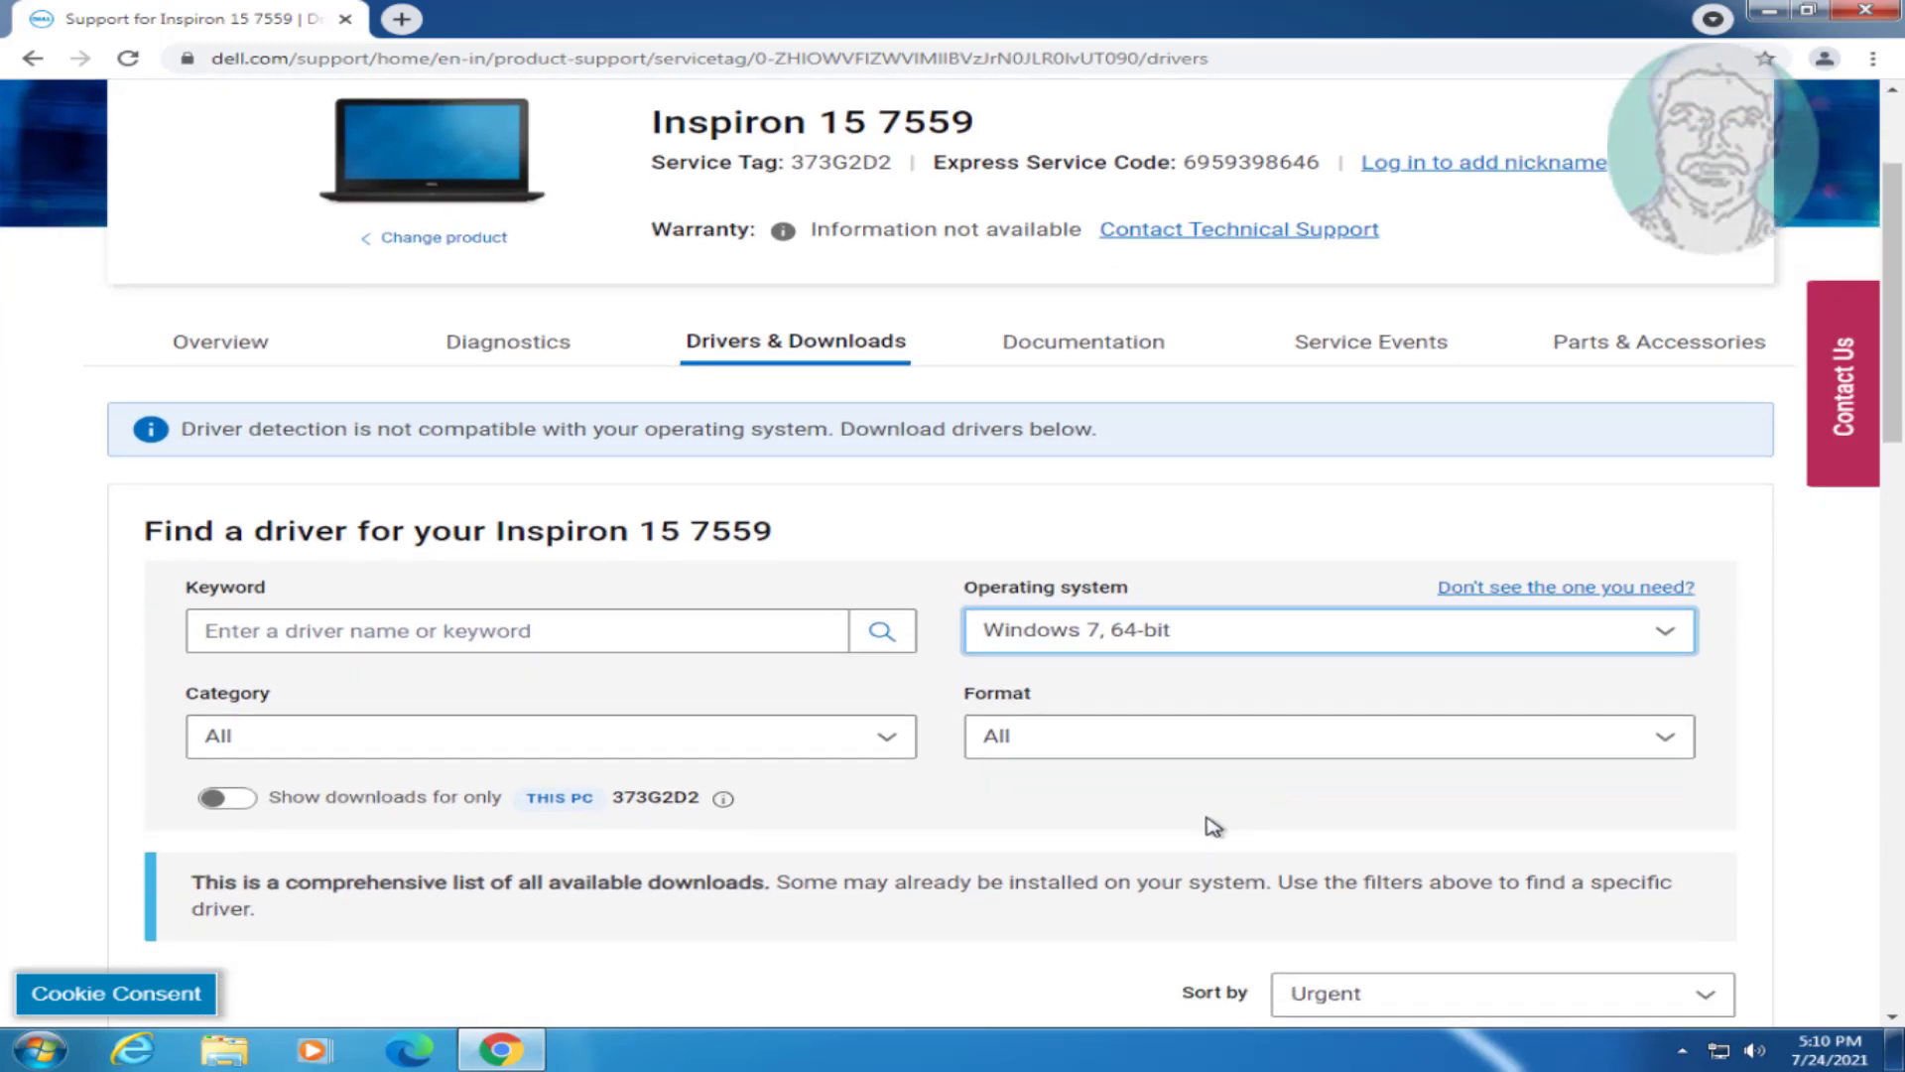
scroll(1211, 823, "down", 2)
scroll(1101, 820, "down", 2)
scroll(1101, 819, "down", 1)
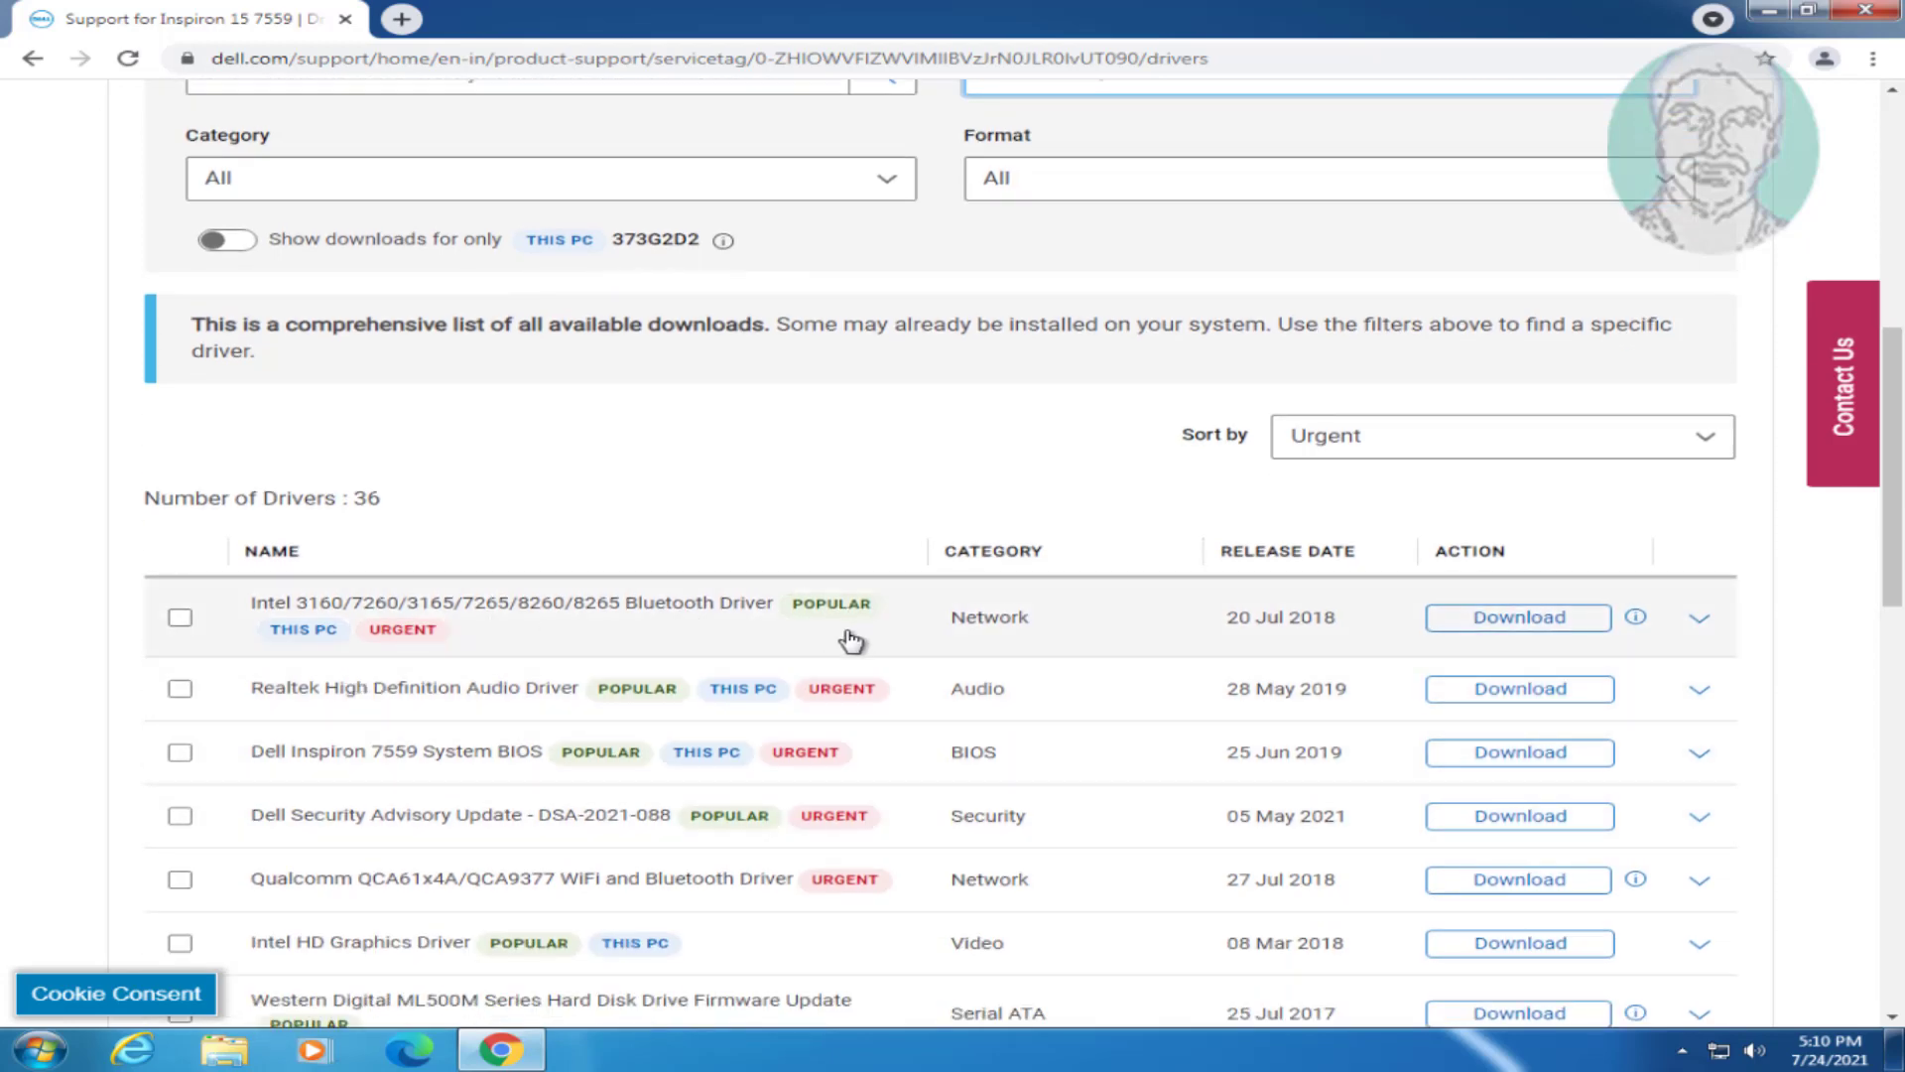
Add the Intel 3160/7260/3165/7265/8260/8265 Bluetooth Driver to the list and download its 41.45 MB EXE.
left_click(180, 622)
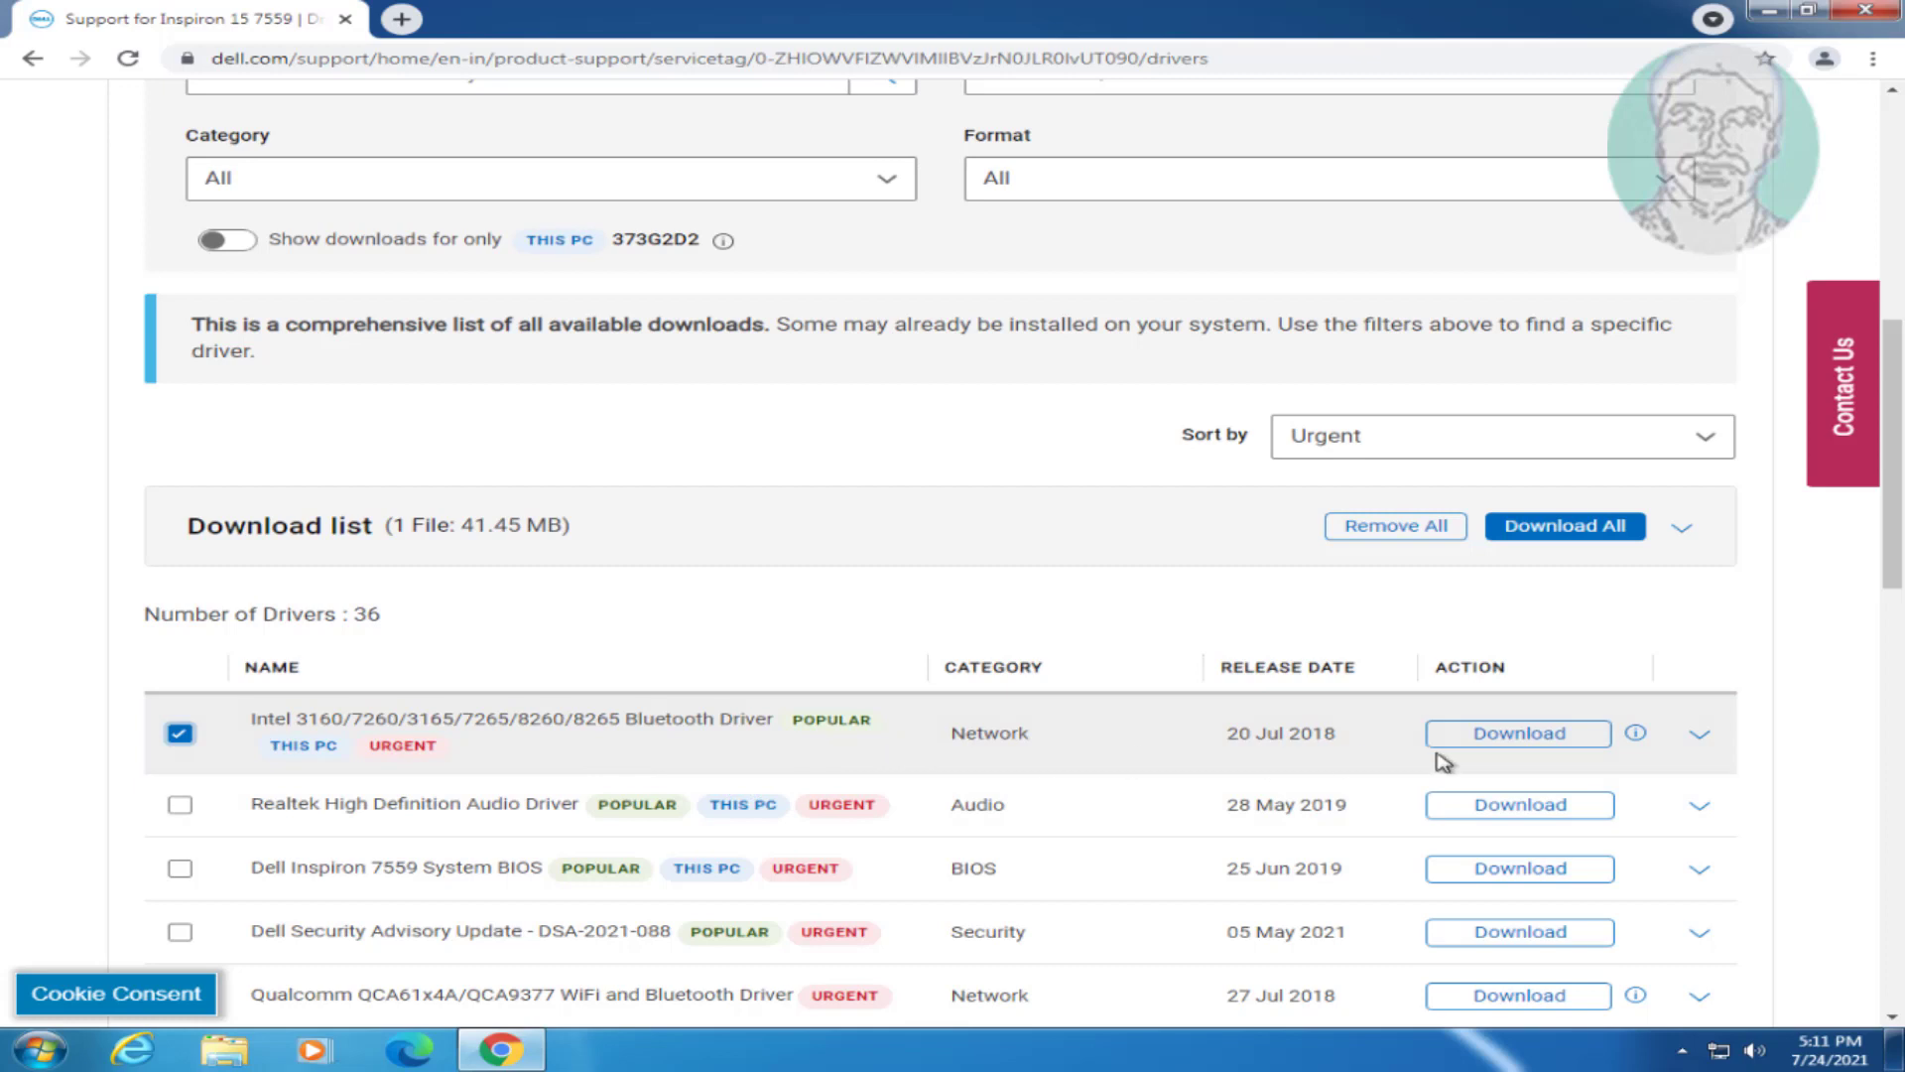
left_click(1527, 739)
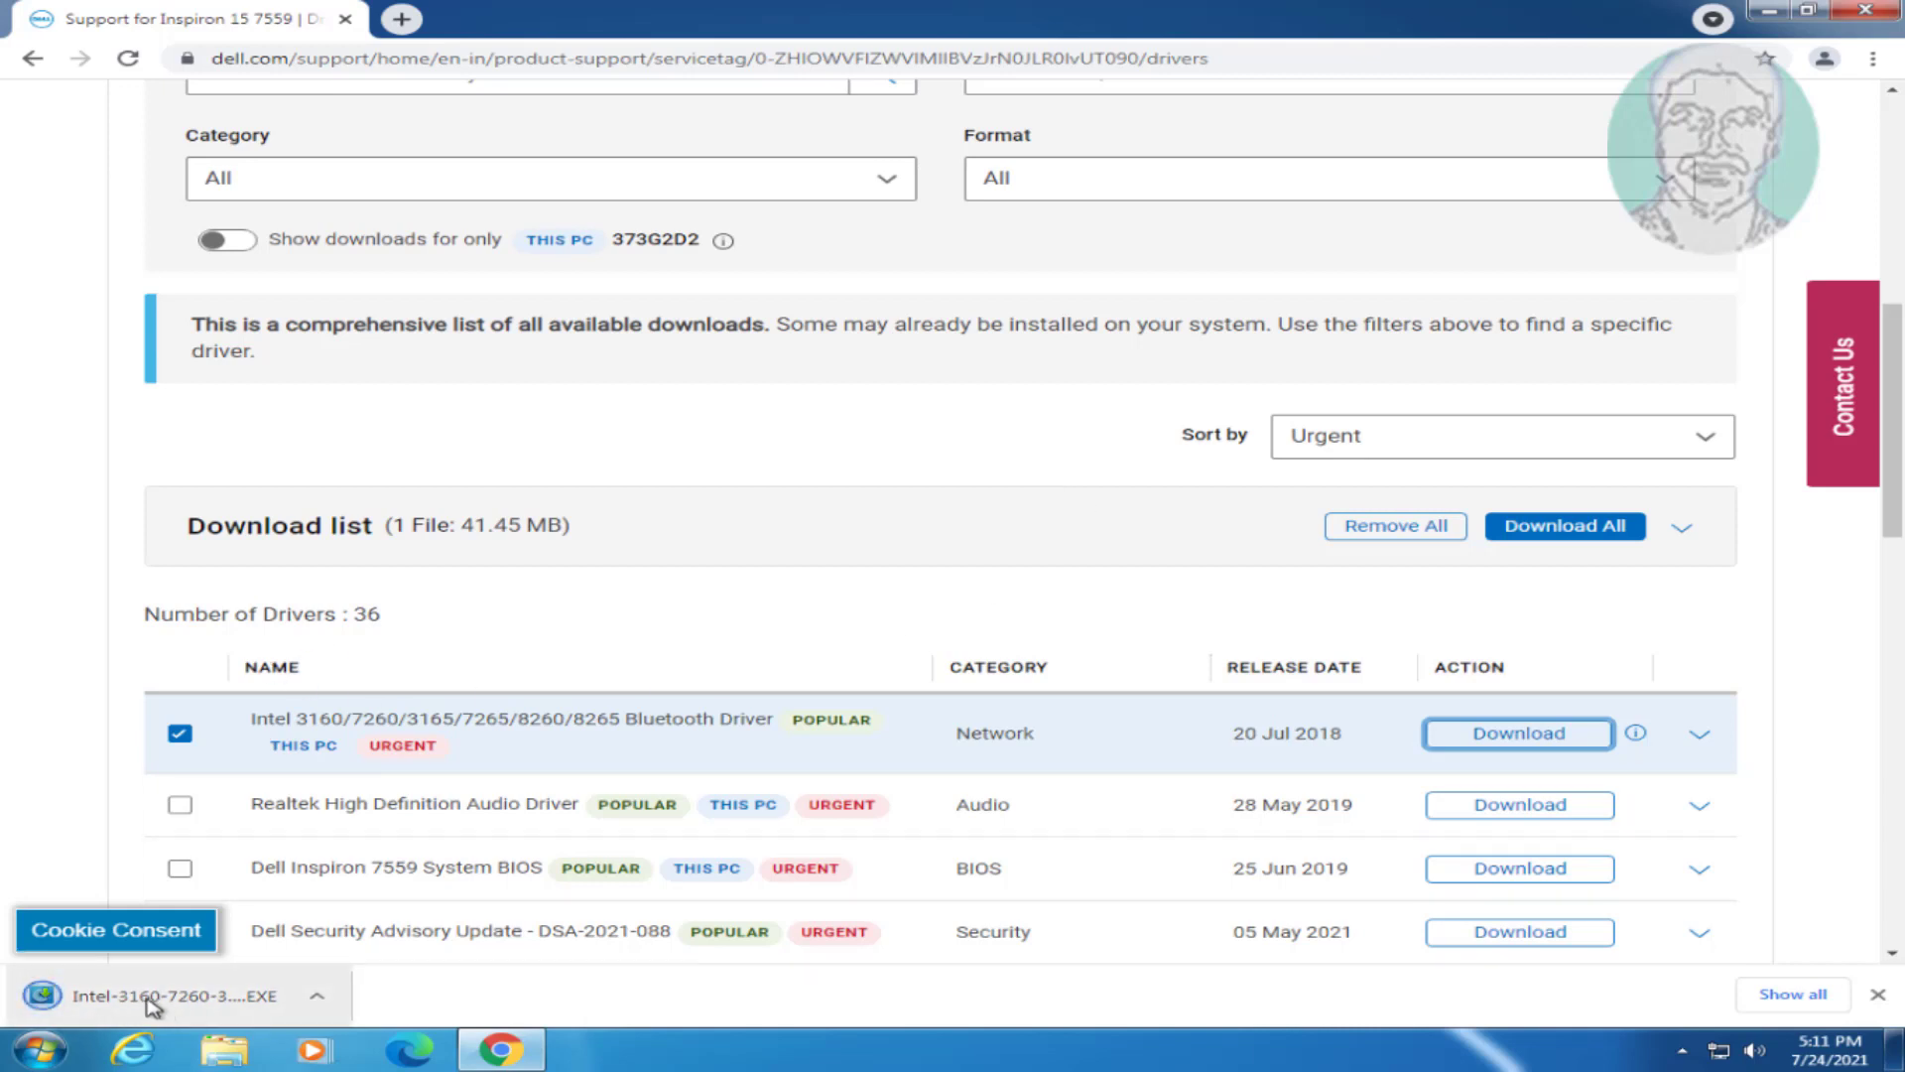
Run the downloaded Dell Update Package, allow it, install, and confirm the upgrade to version 20.60.0.
left_click(149, 997)
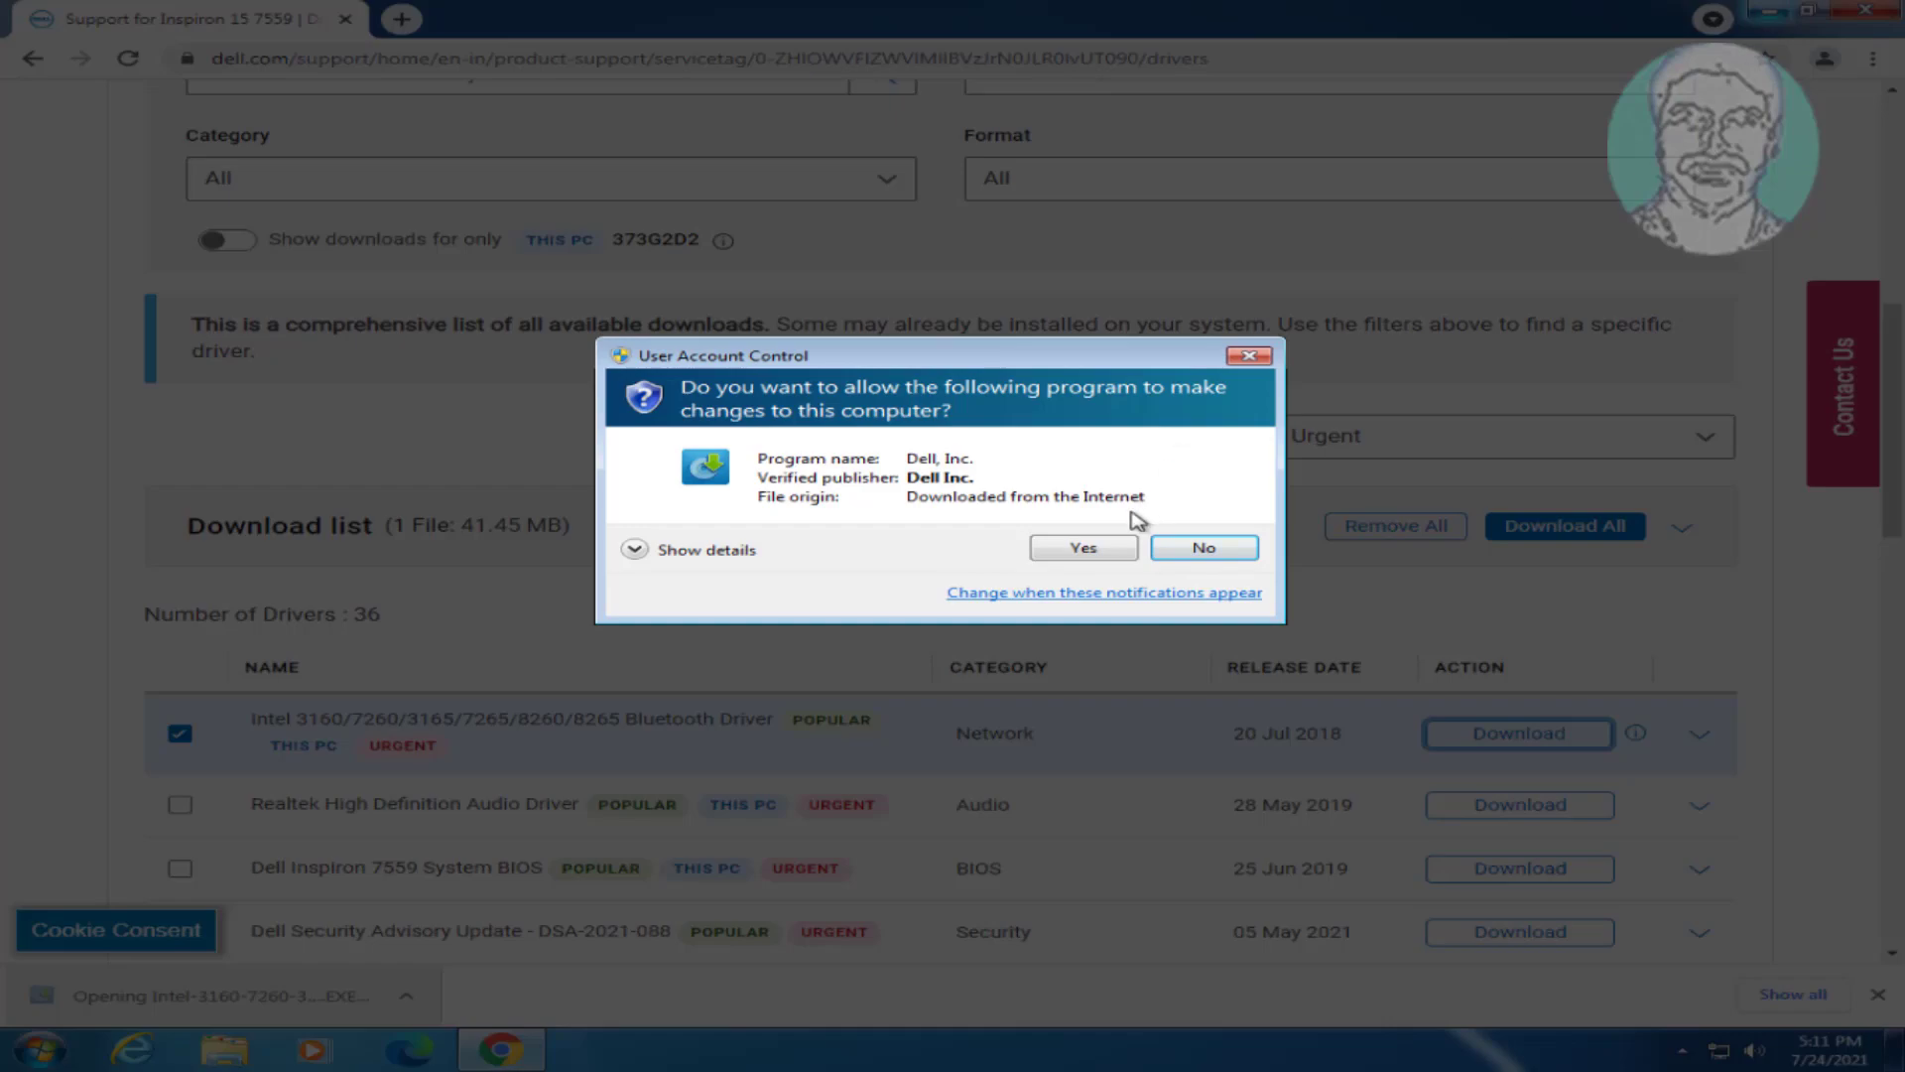
left_click(1087, 547)
key("super+d")
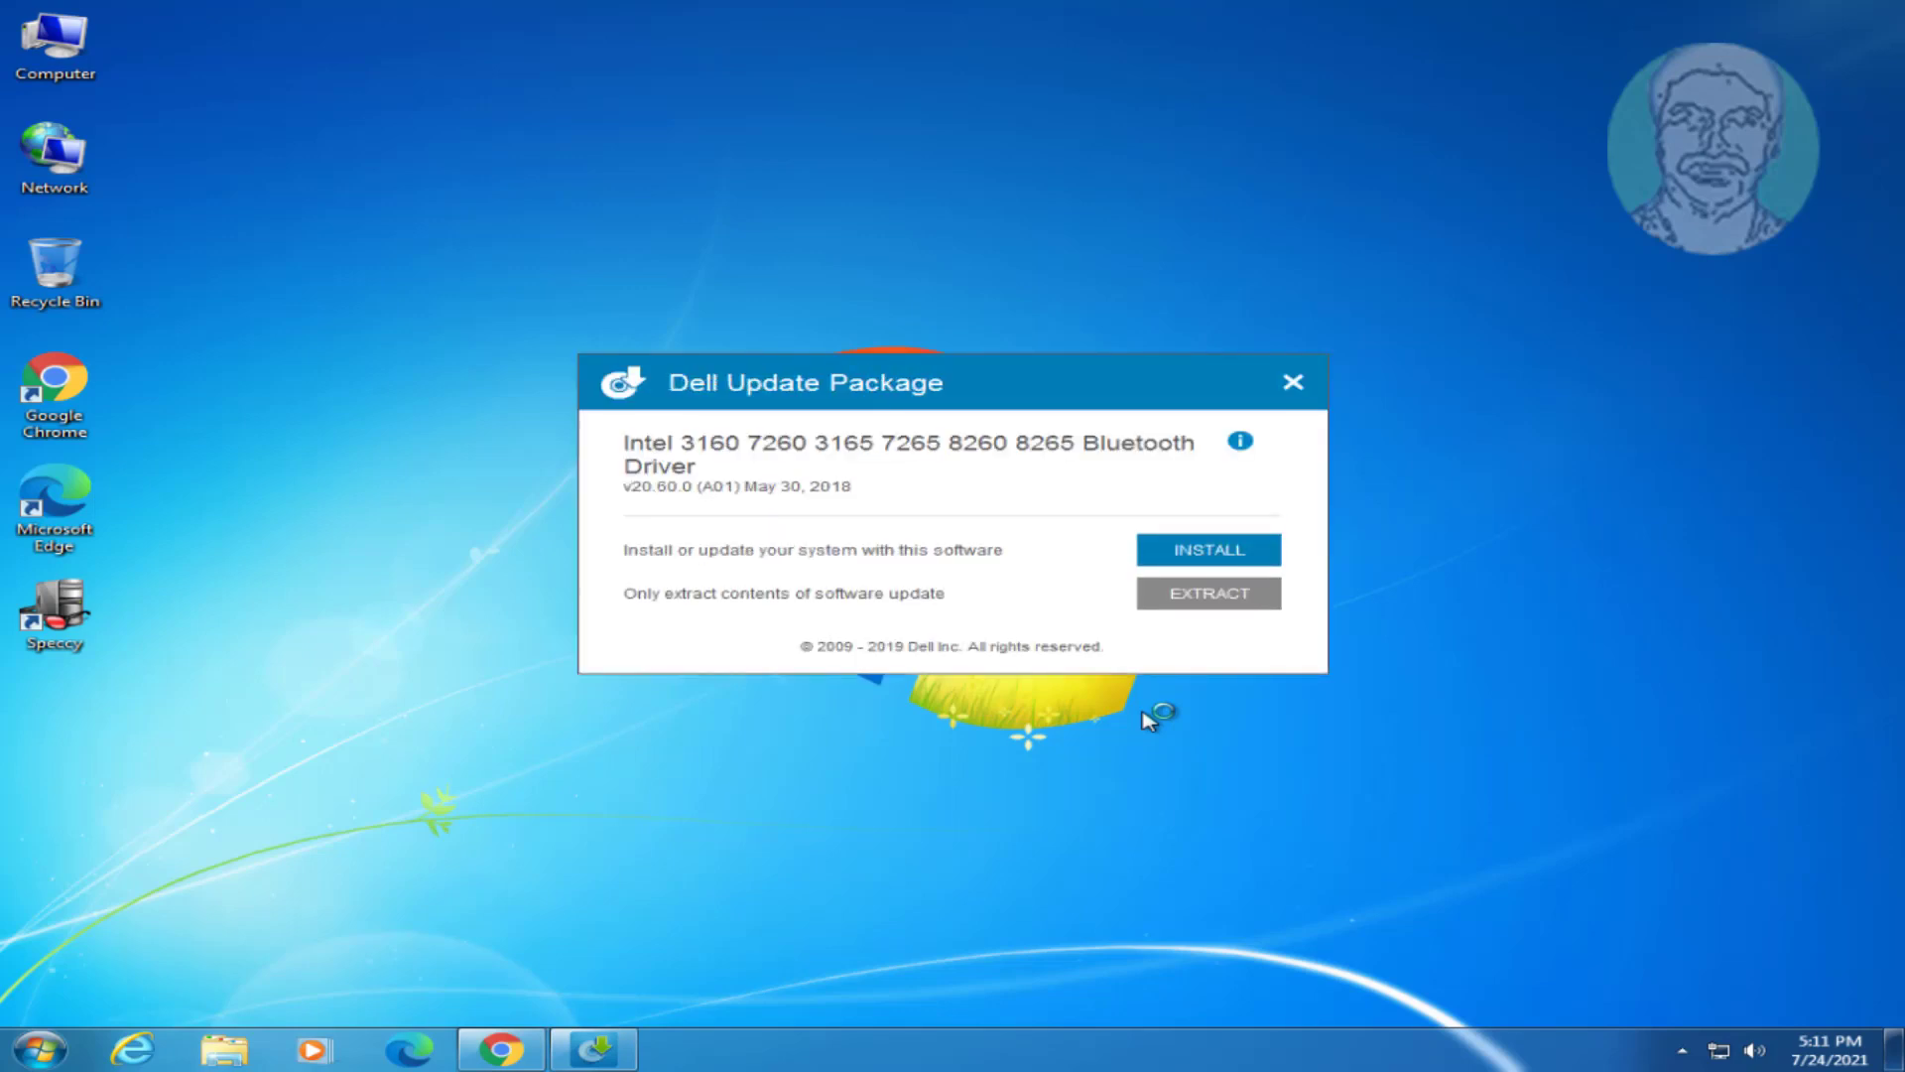
left_click(1240, 556)
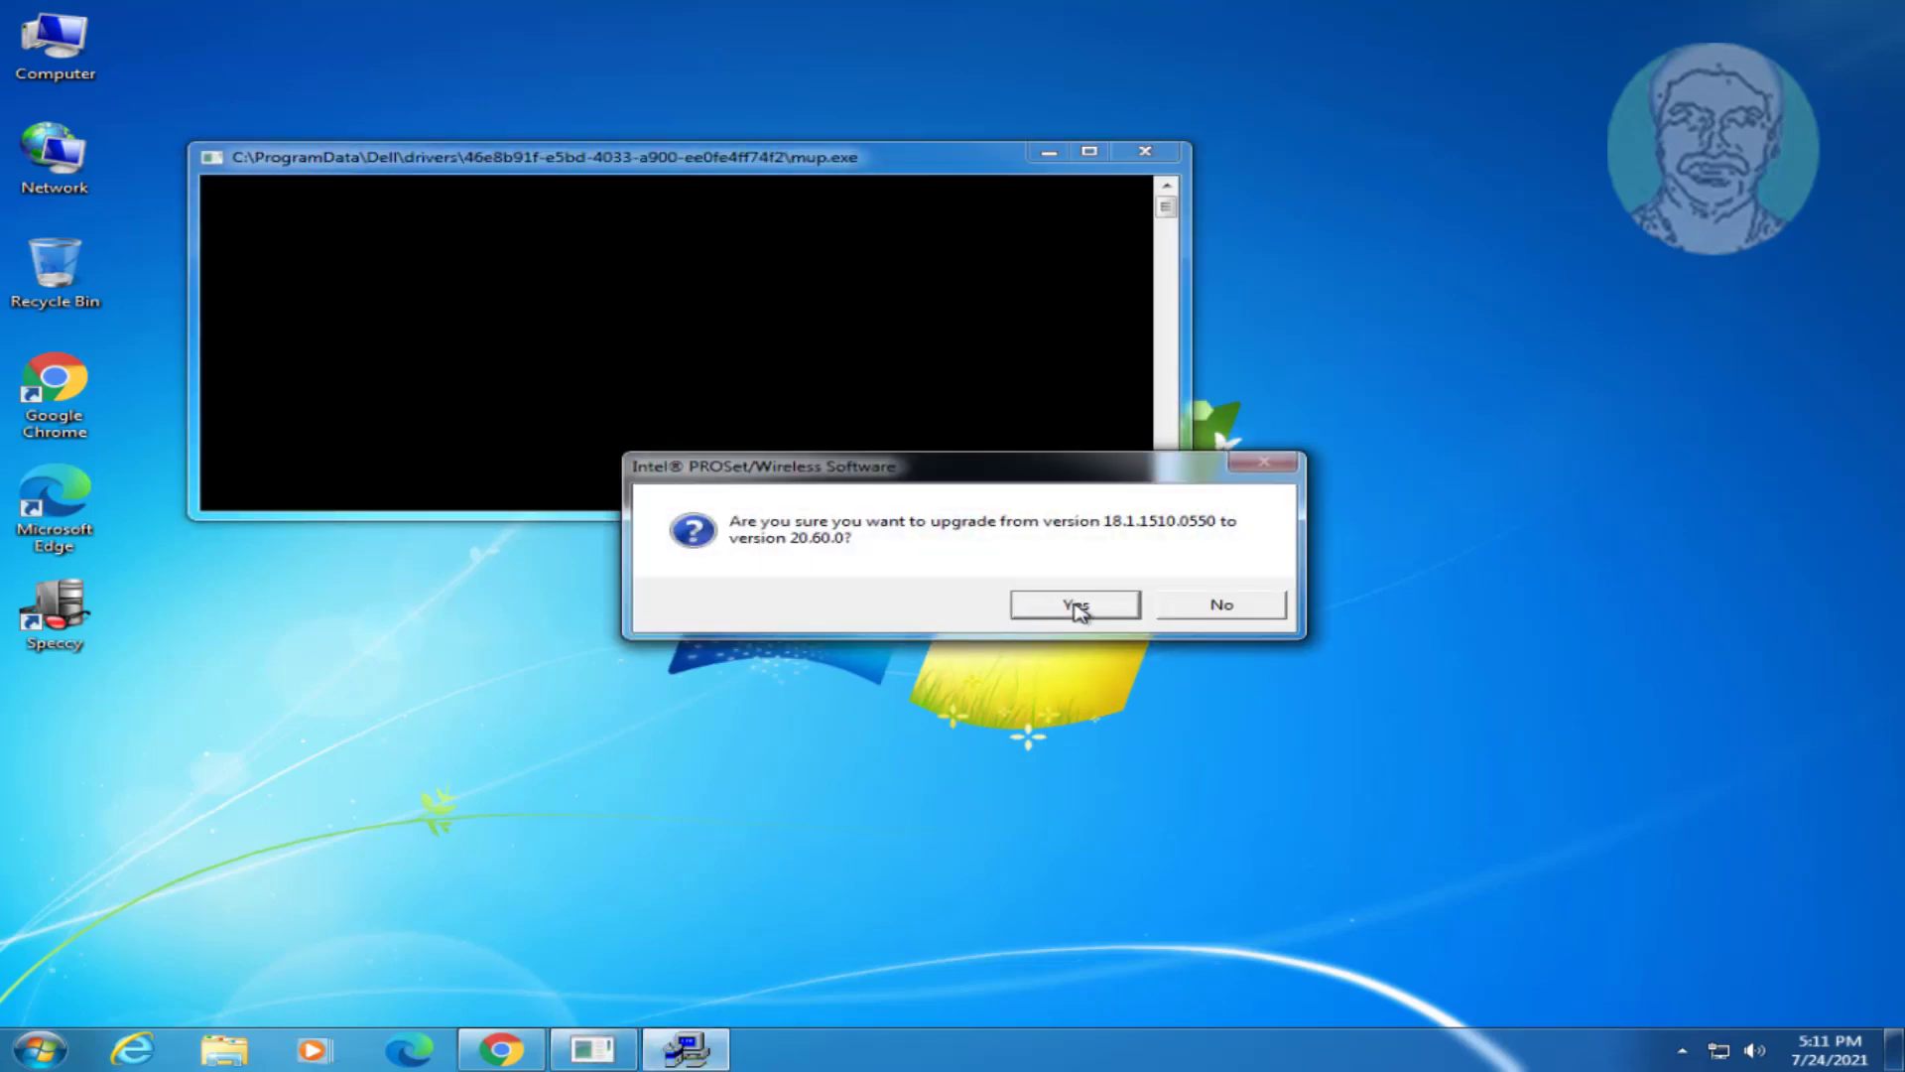
left_click(1076, 605)
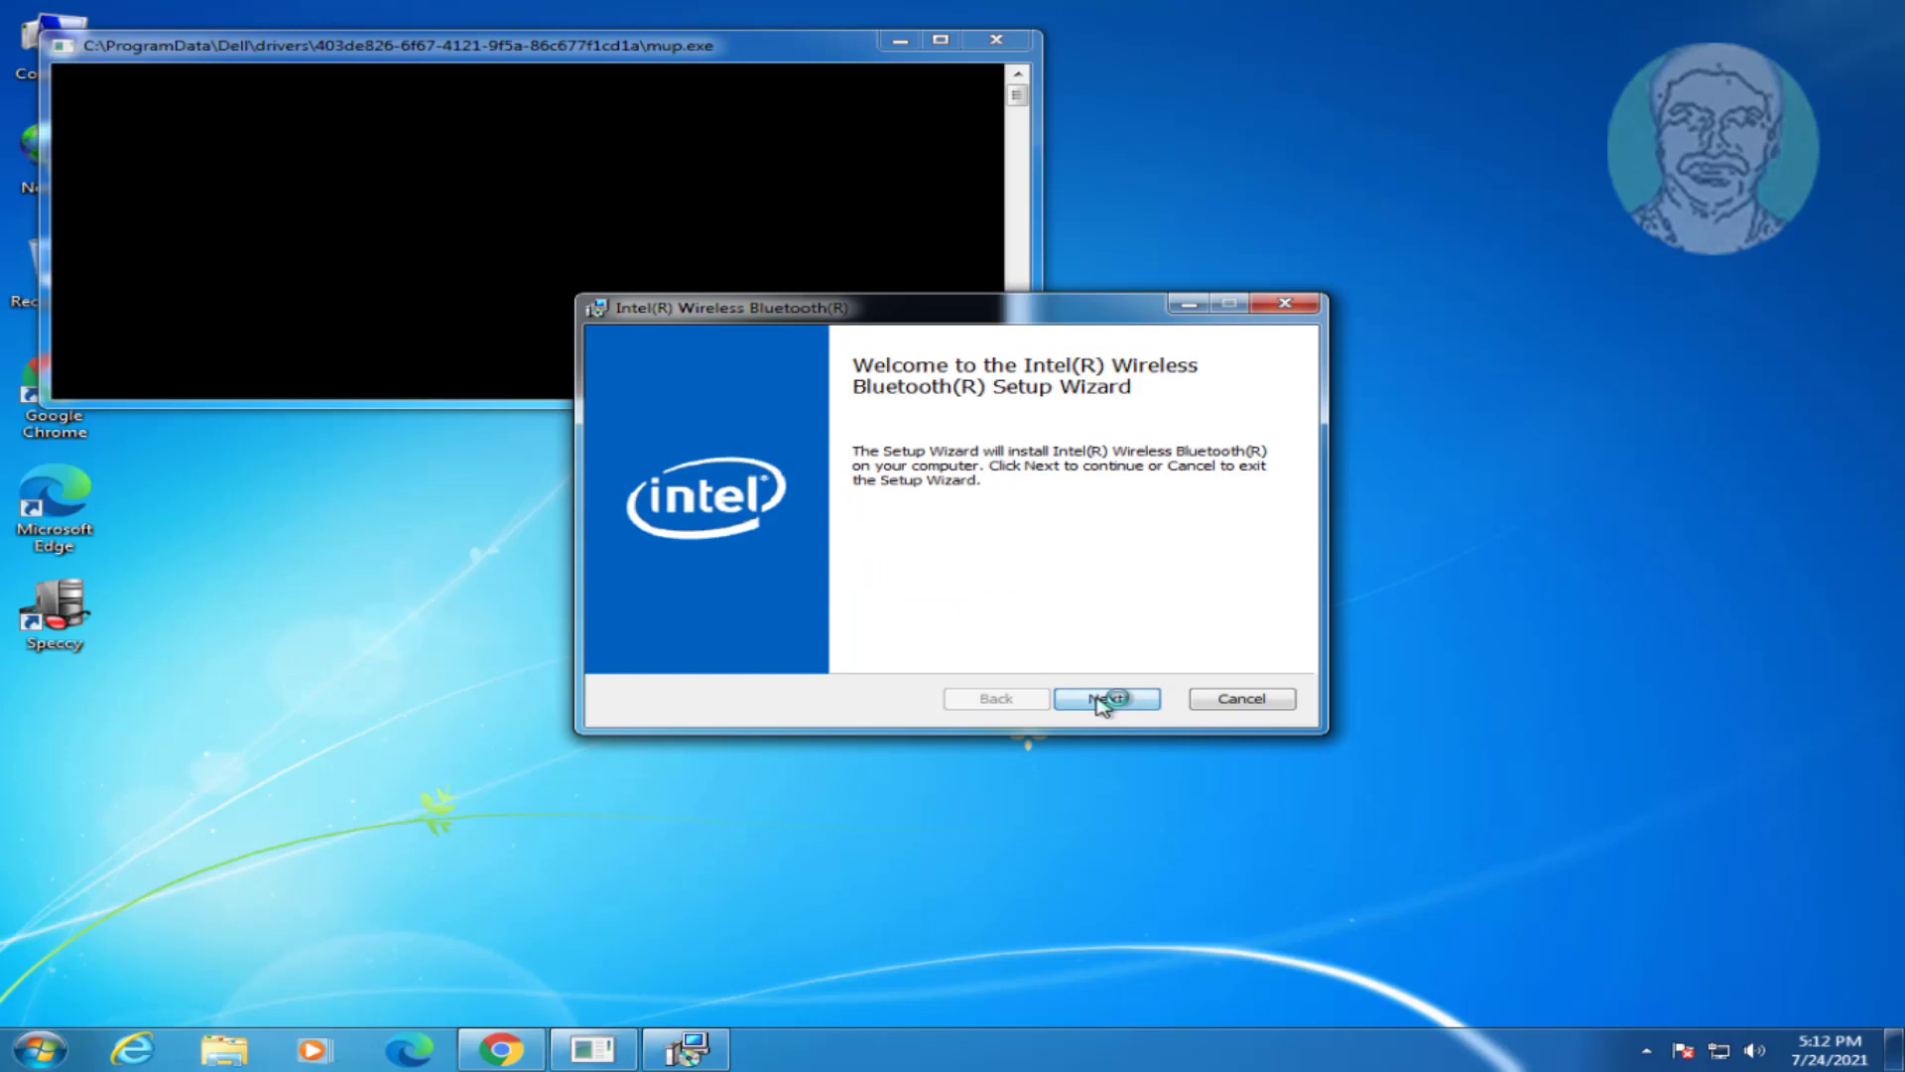
Accept the license and install Intel Wireless Bluetooth to the default destination folder.
left_click(1103, 699)
left_click(649, 651)
left_click(1125, 699)
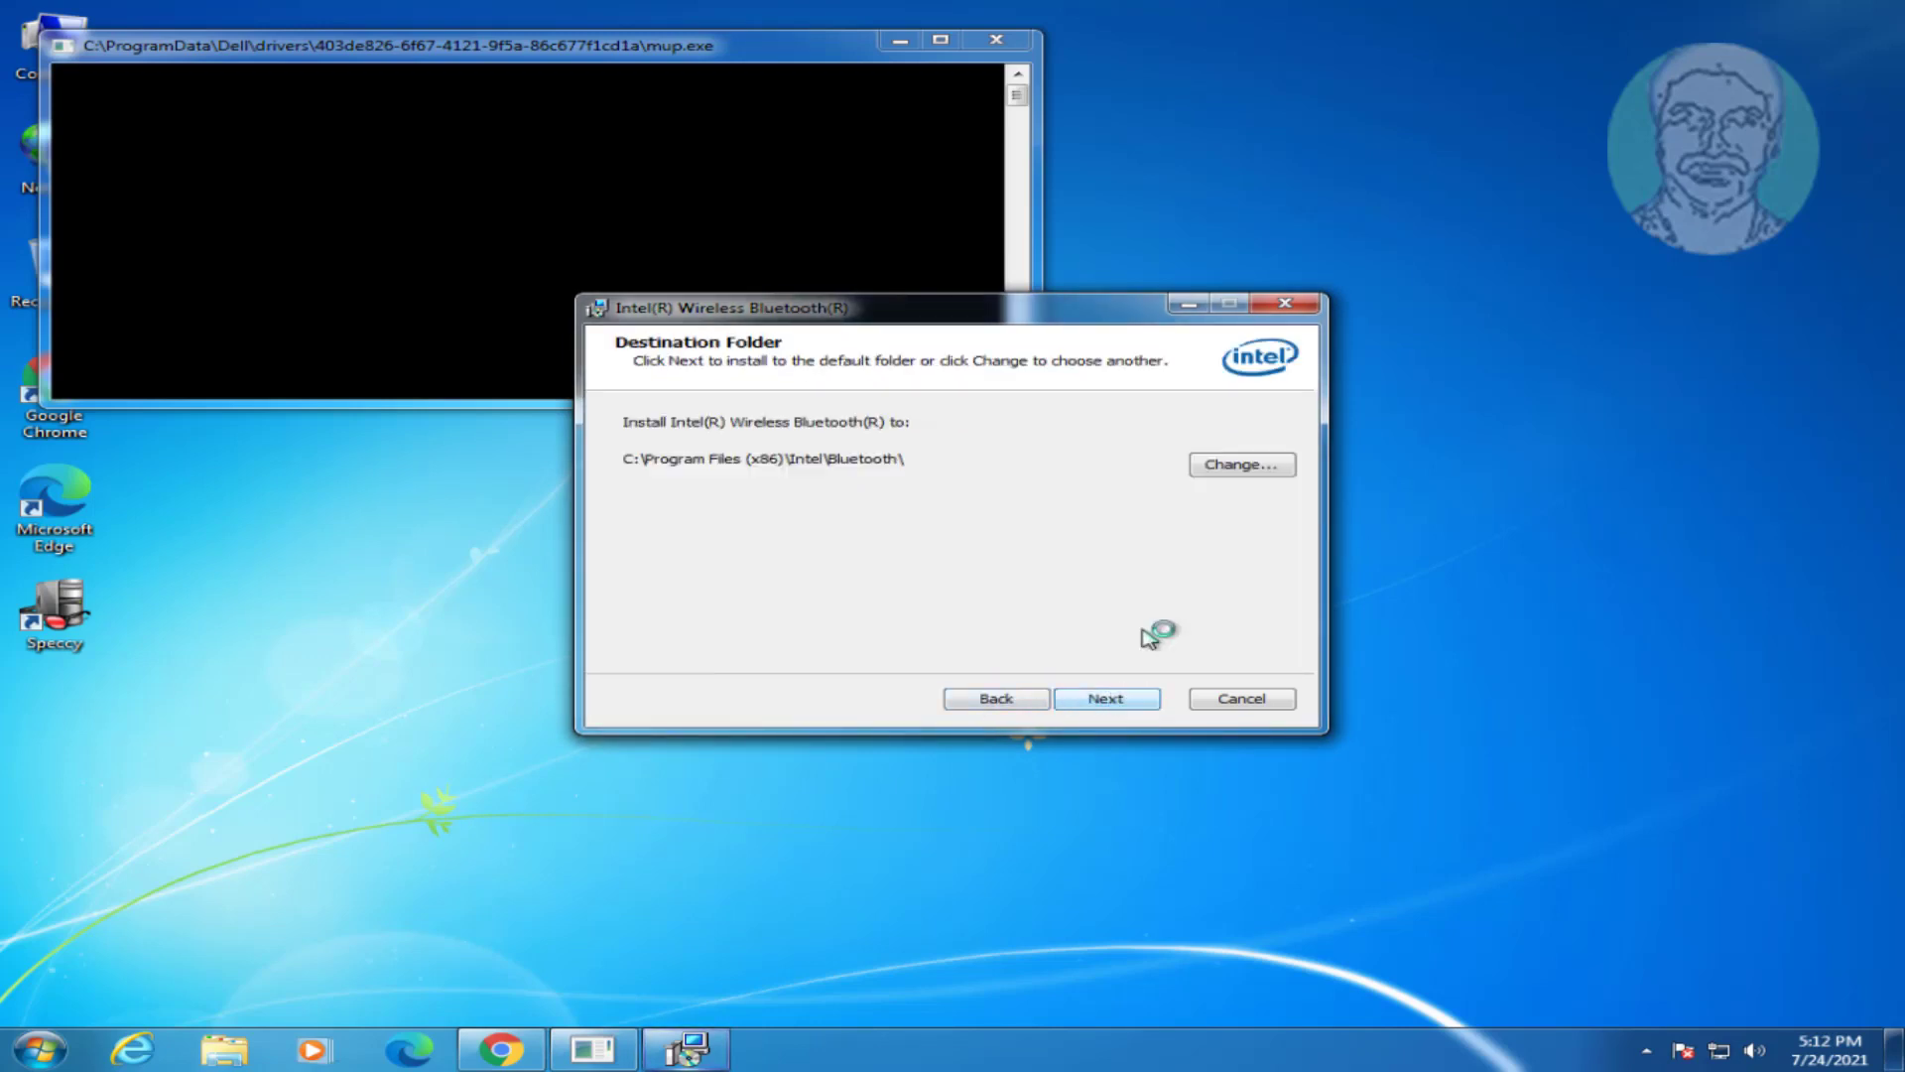
left_click(1117, 700)
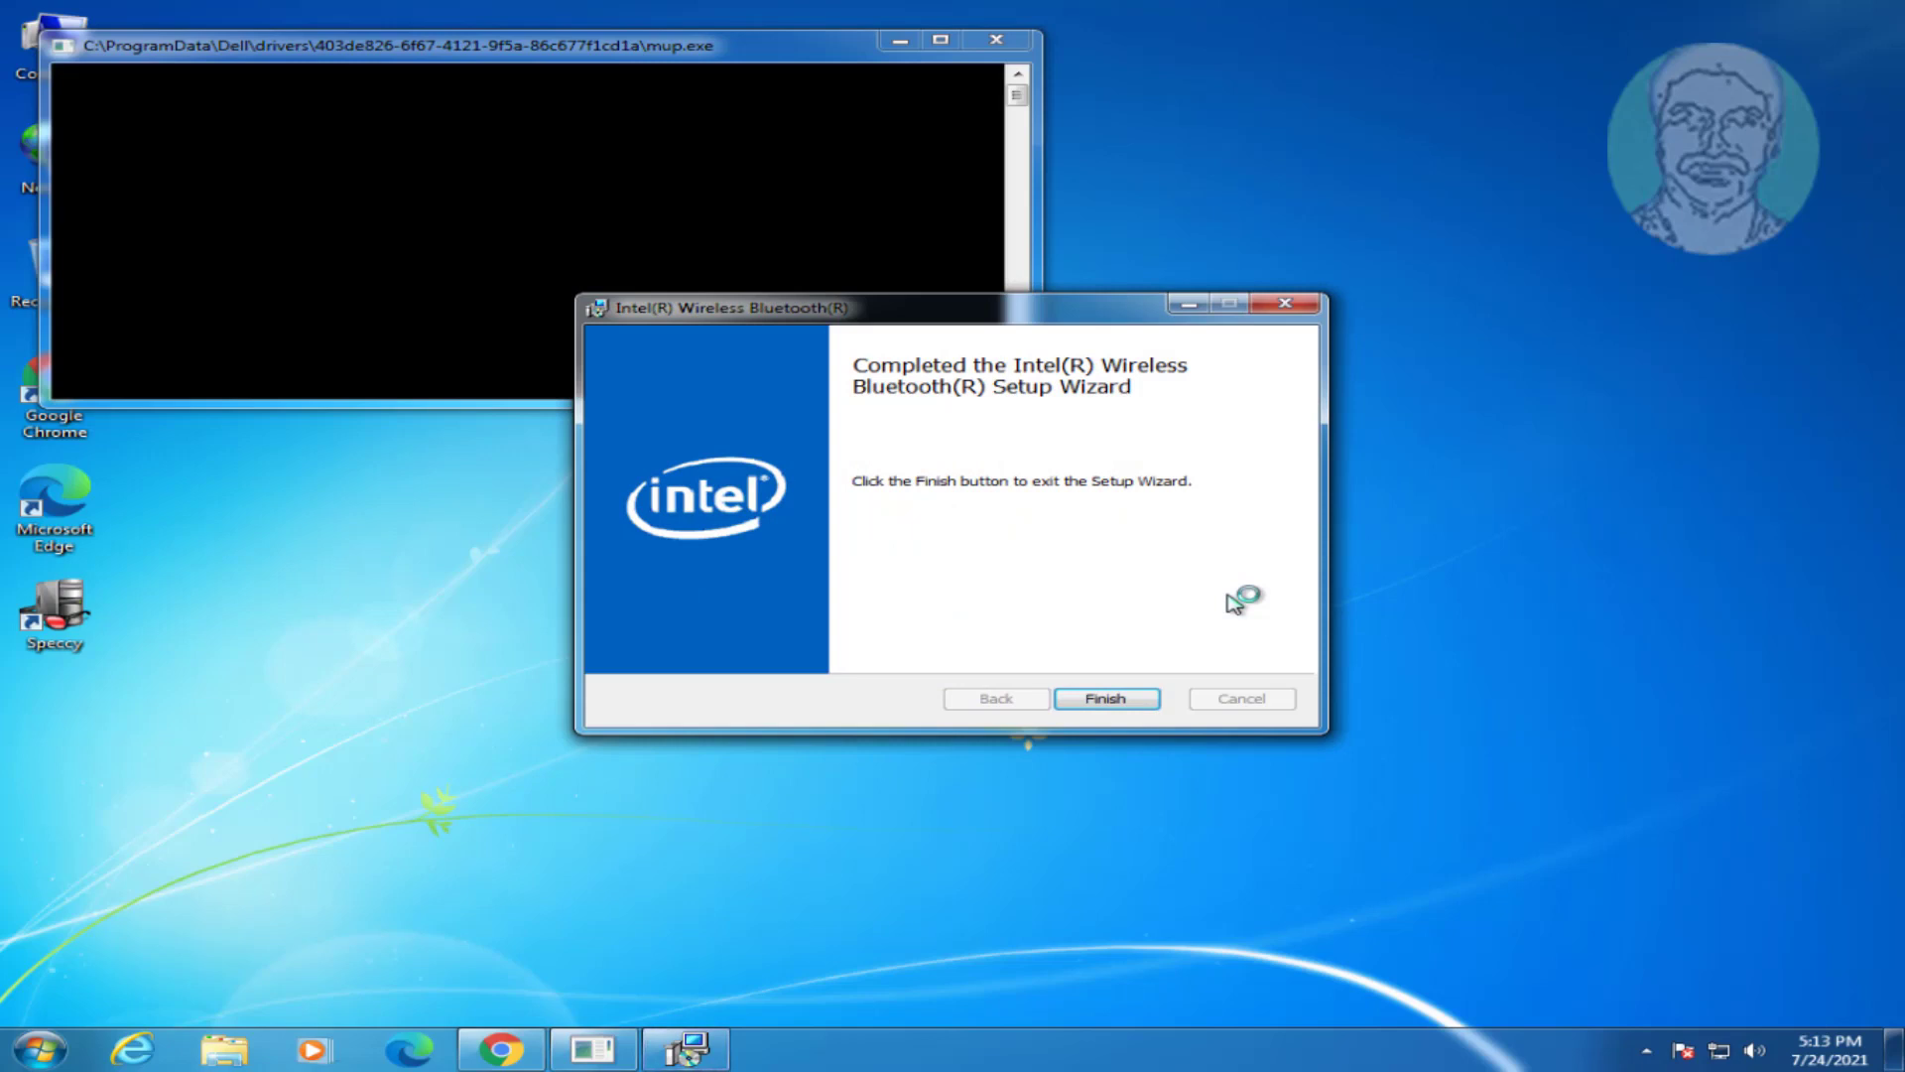
Finish the Intel Bluetooth wizard and agree to restart Windows now.
left_click(1131, 698)
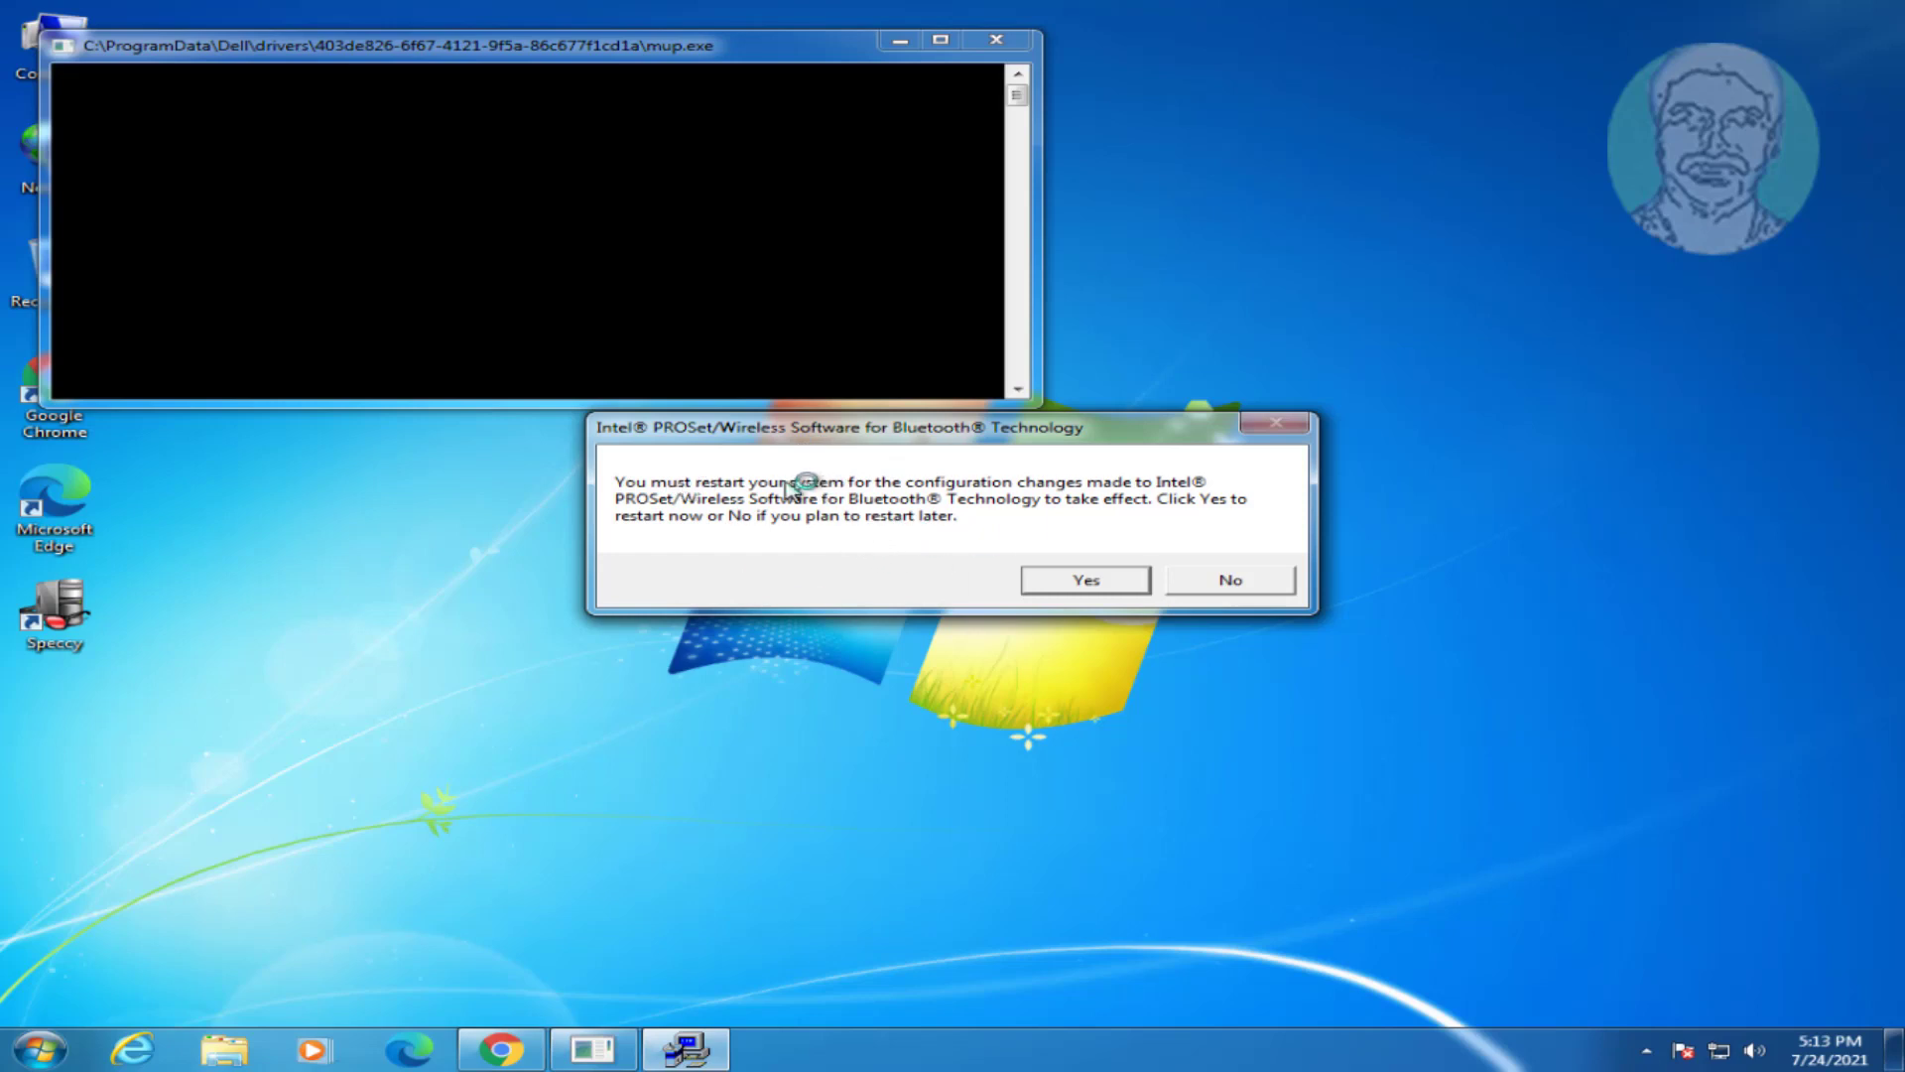
left_click(1084, 583)
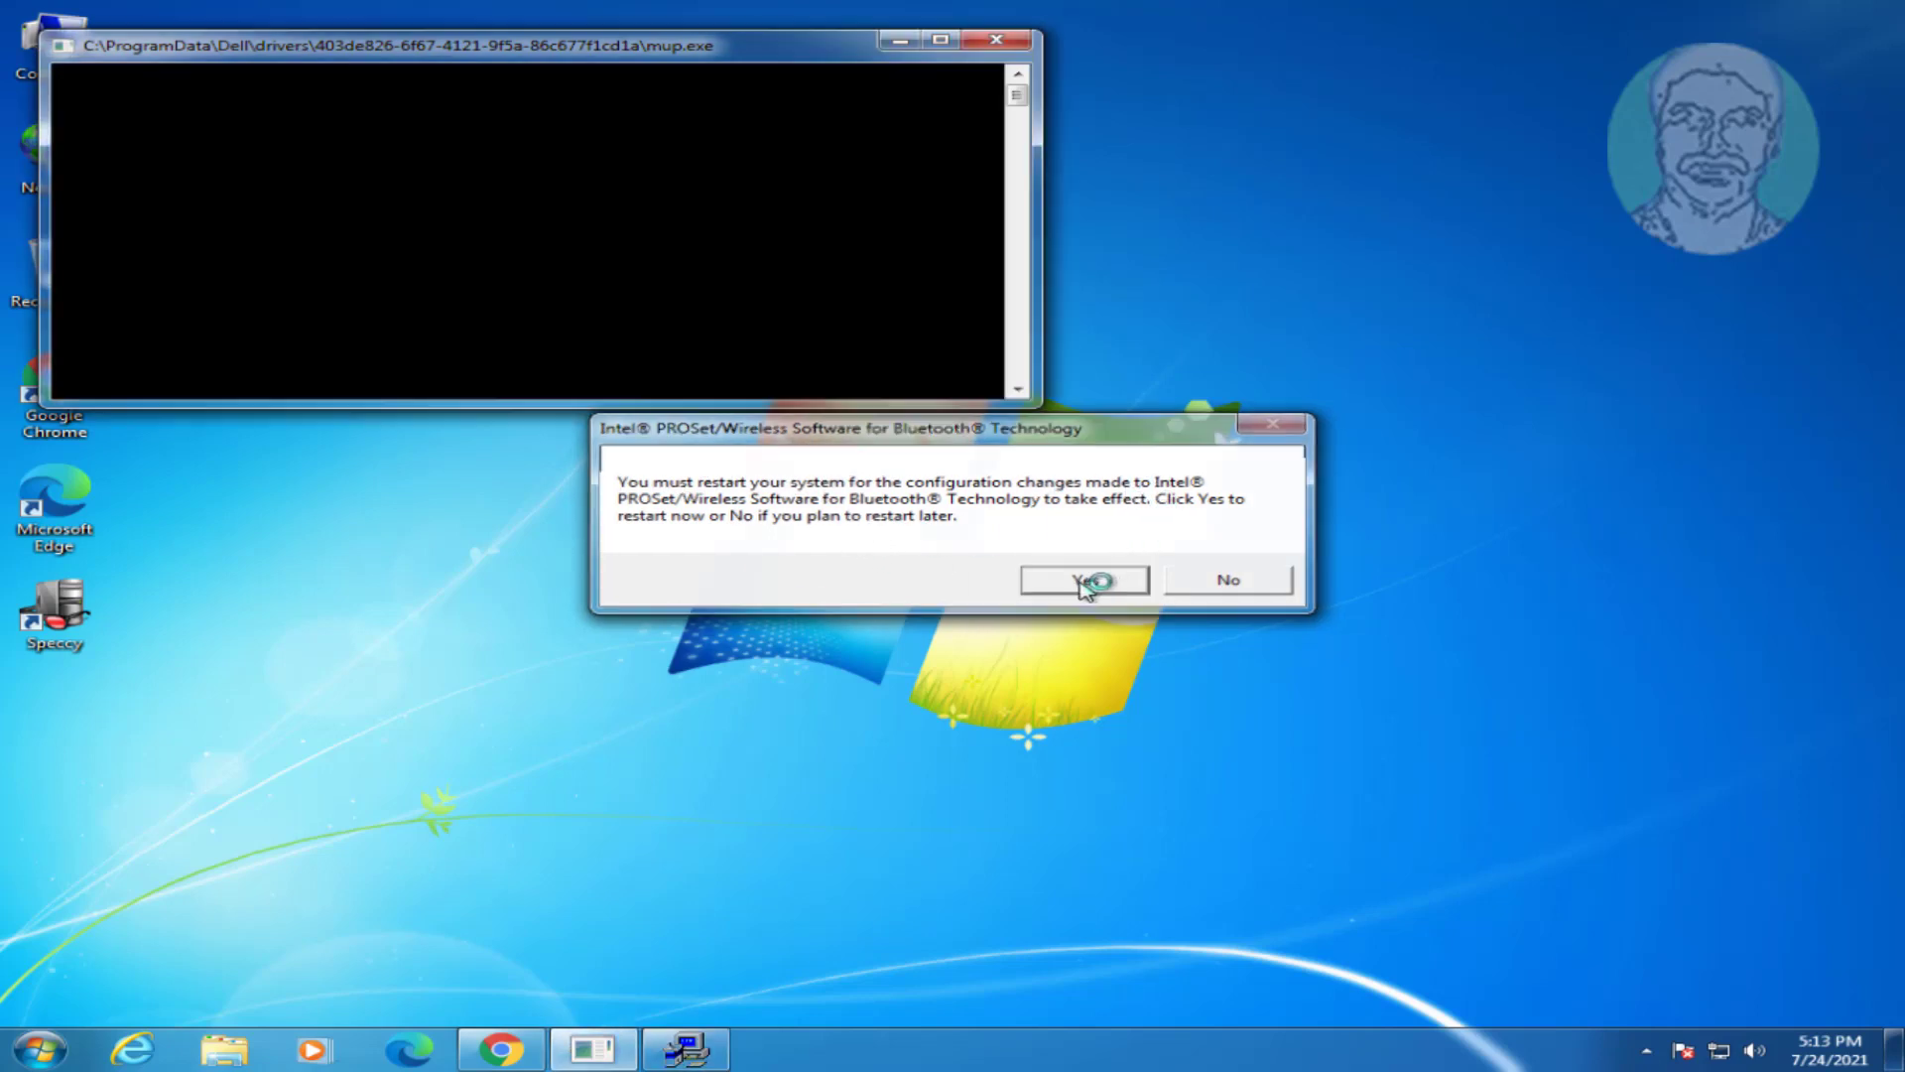